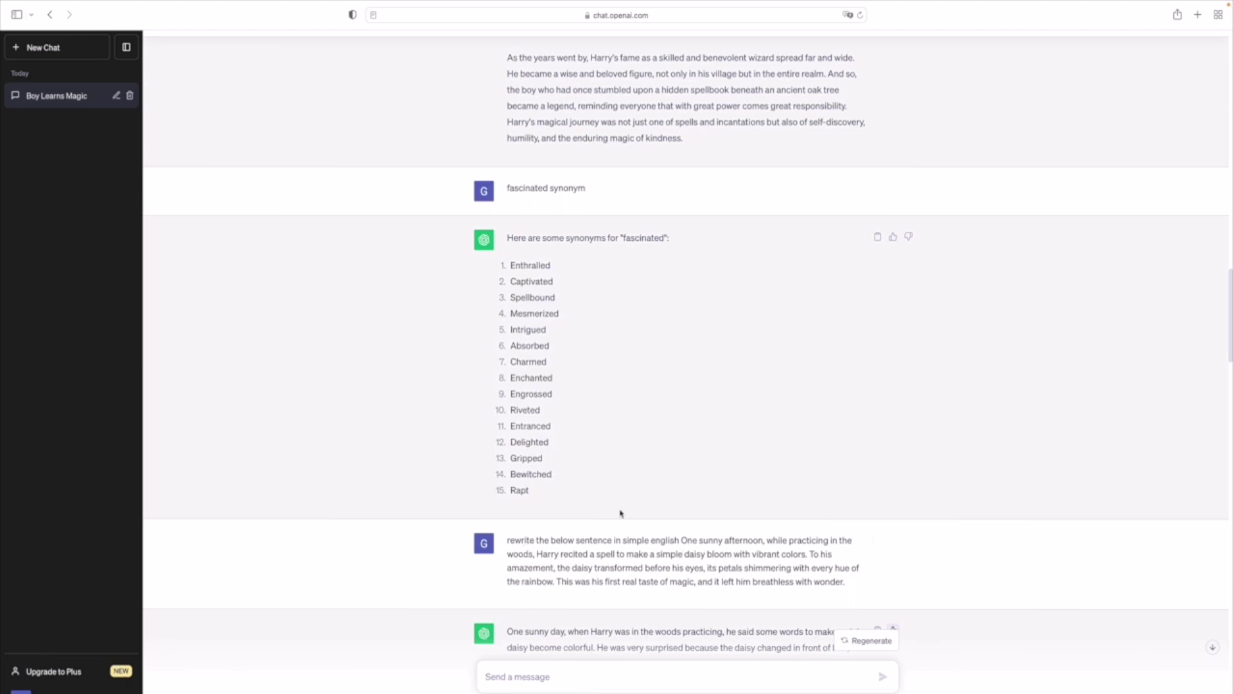
Scroll past the synonyms and rewrite replies to the end of the fifteen ebook ideas
scroll(729, 367, down, 5)
scroll(729, 367, down, 2)
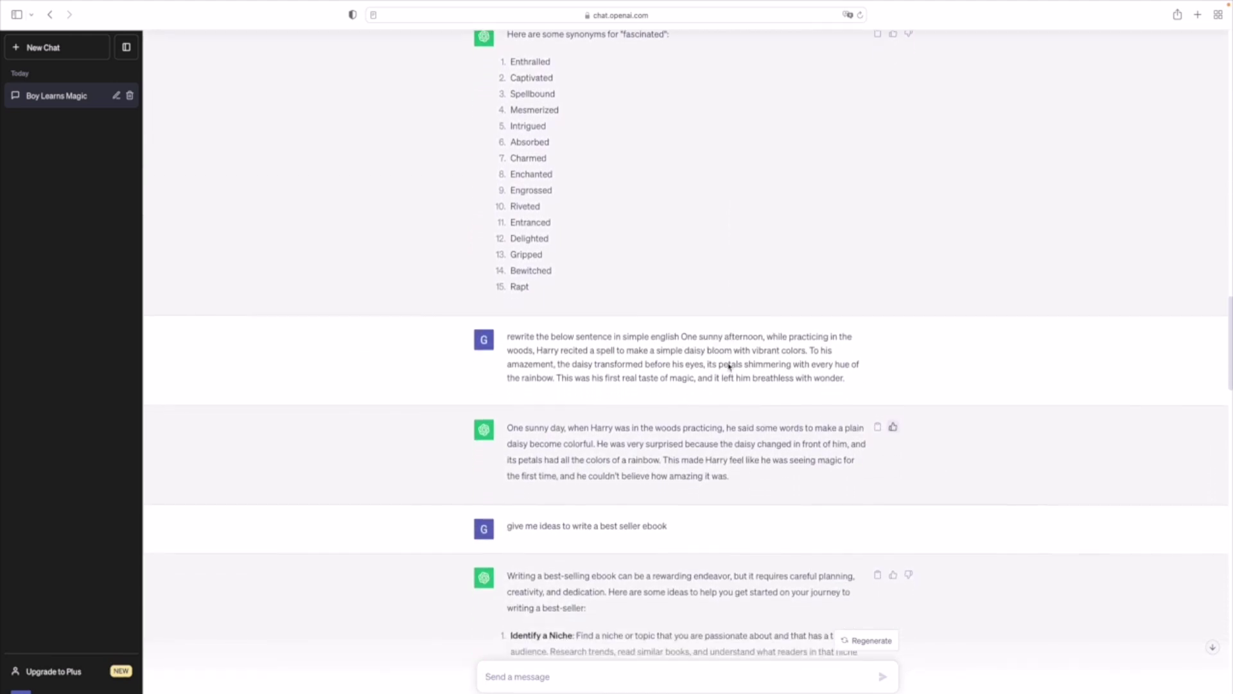
scroll(729, 366, down, 3)
scroll(728, 363, down, 4)
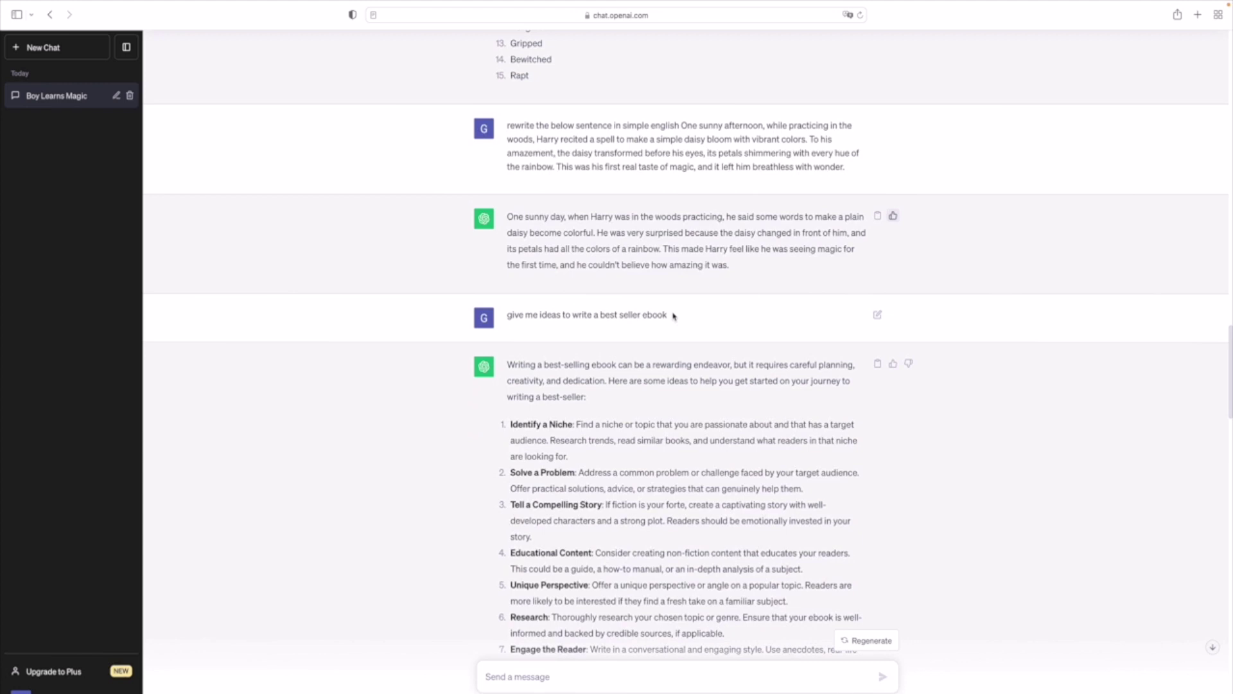
scroll(672, 315, down, 1)
scroll(673, 316, down, 4)
scroll(672, 316, down, 1)
scroll(672, 317, down, 4)
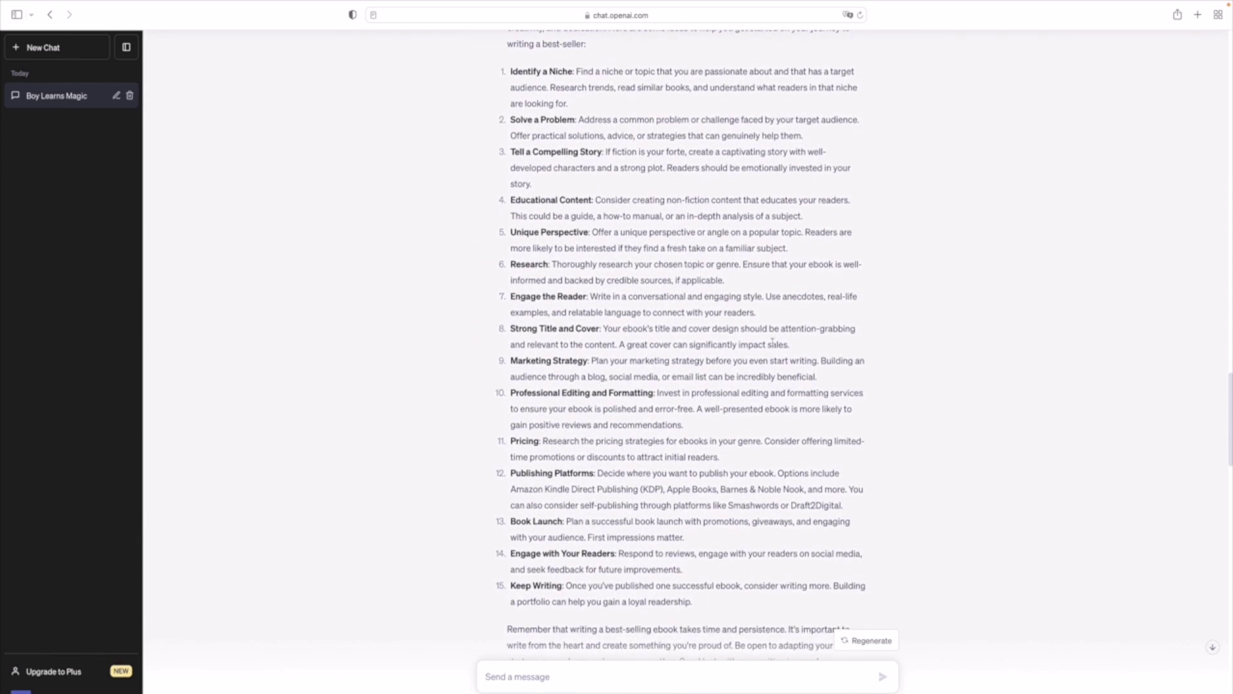
scroll(774, 347, down, 1)
scroll(774, 346, down, 1)
scroll(774, 347, down, 1)
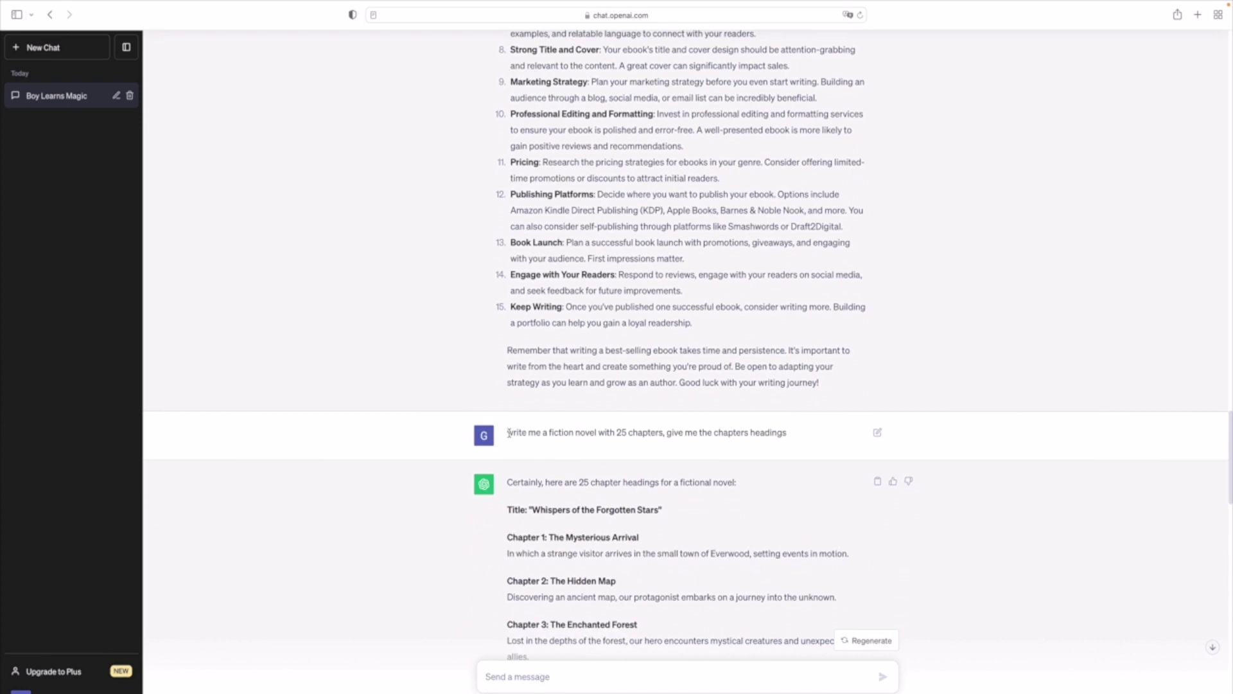
drag(507, 433, 621, 438)
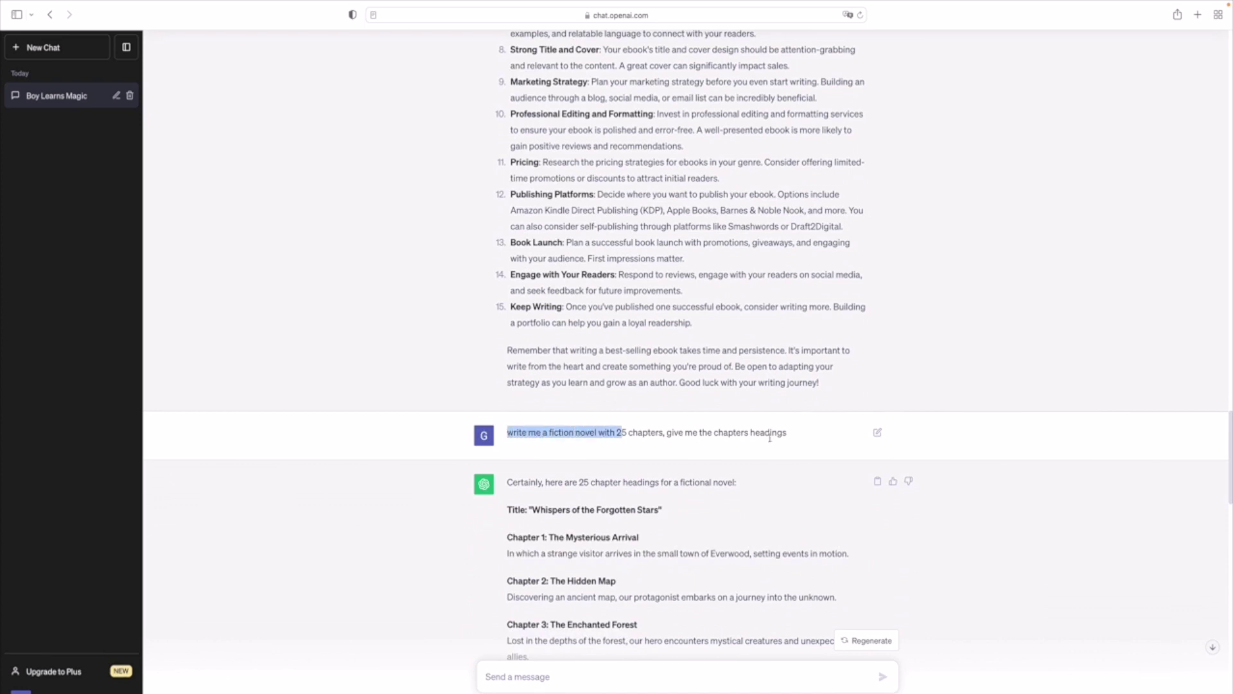
mouse_move(769, 438)
mouse_down()
mouse_move(790, 434)
mouse_move(664, 422)
mouse_up()
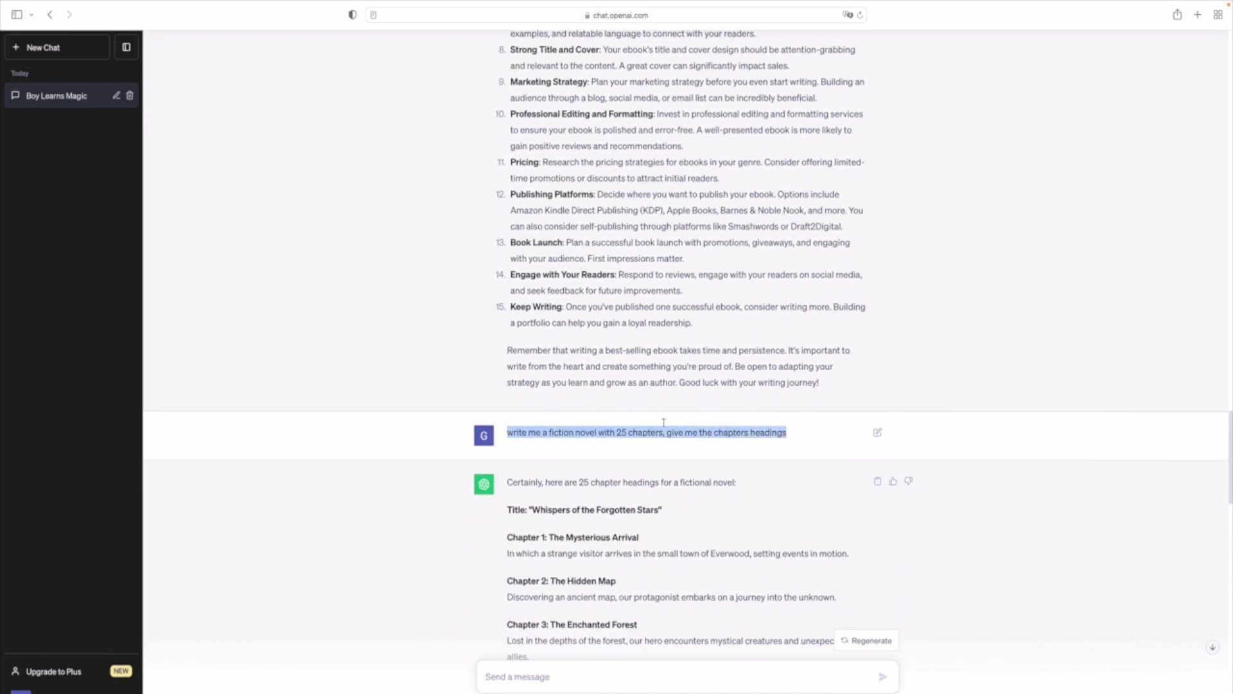
click(714, 452)
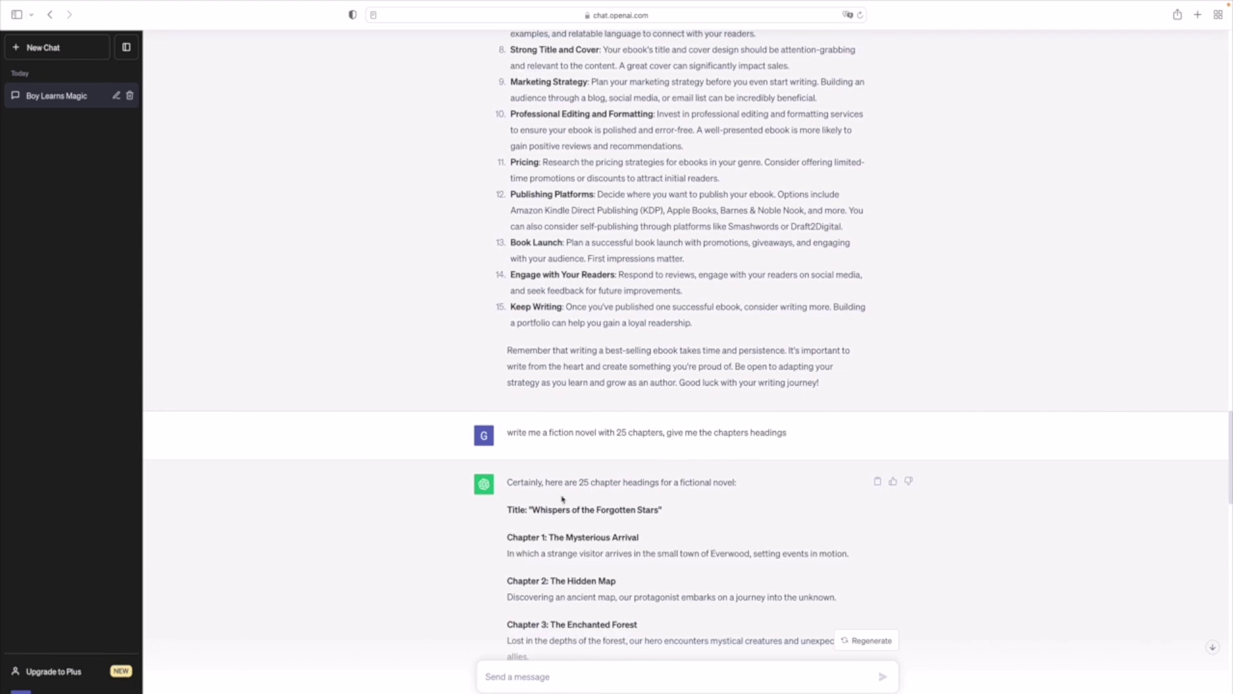
Select the Chapter 1 'The Mysterious Arrival' heading and description from the outline
scroll(536, 506, down, 2)
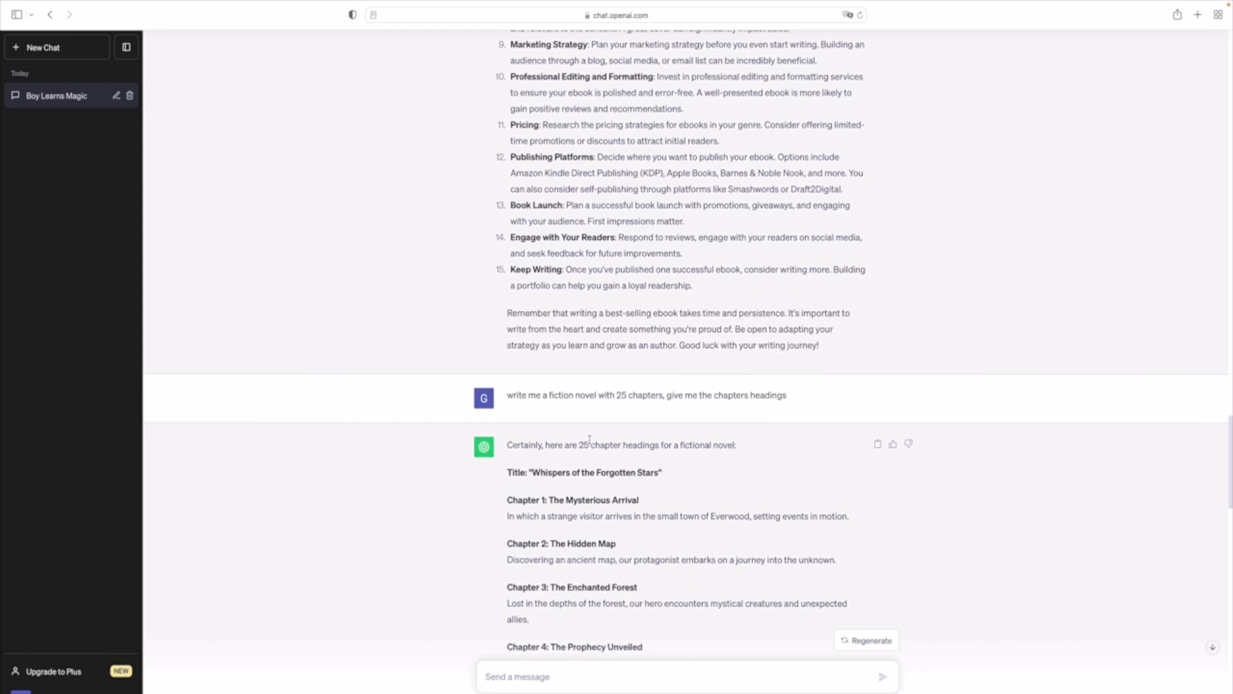
scroll(589, 438, down, 3)
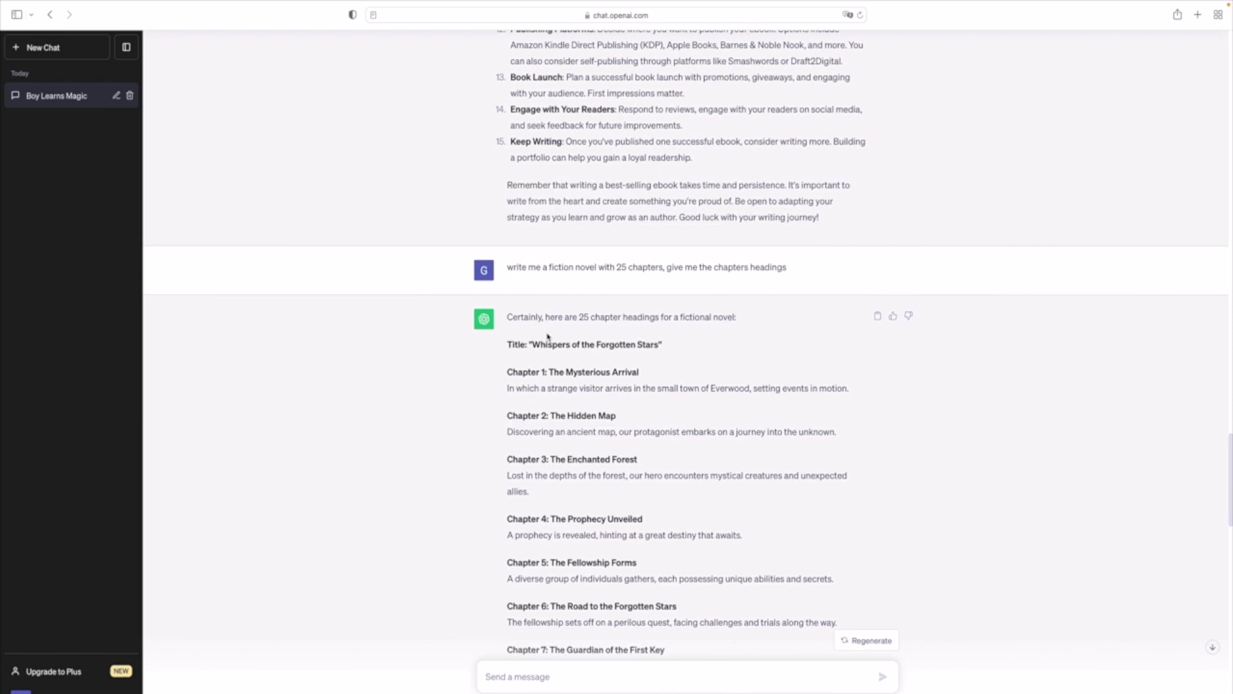
drag(530, 315, 738, 316)
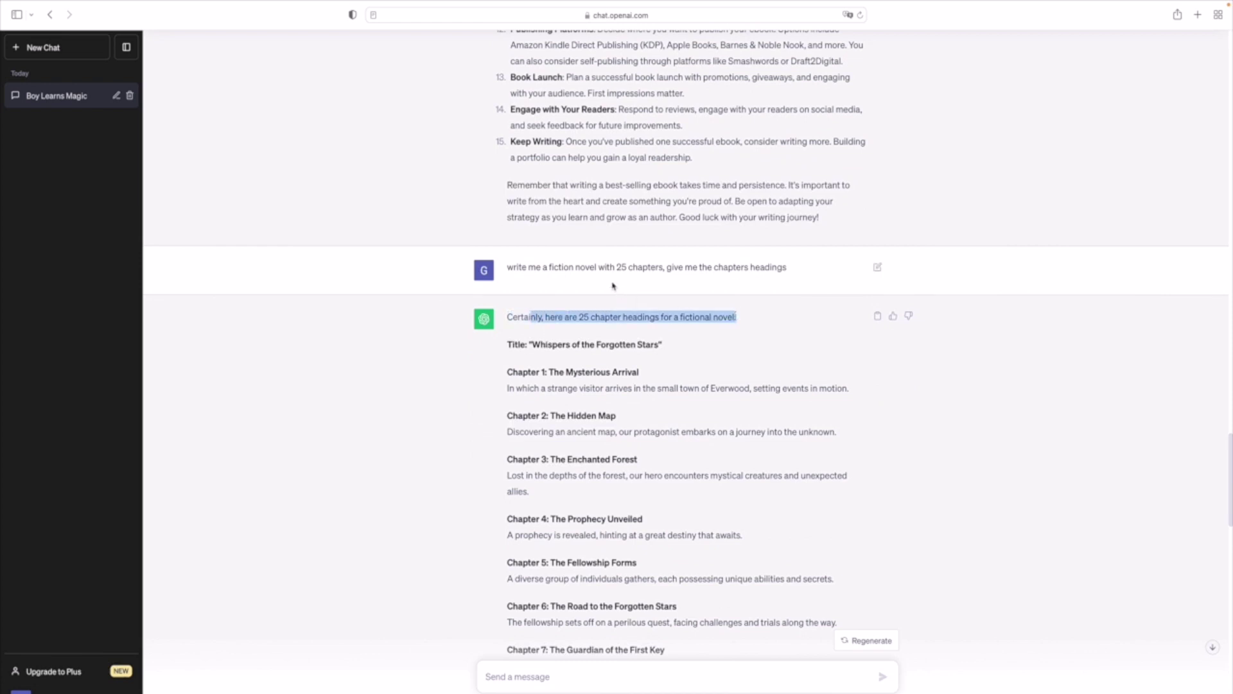
mouse_move(534, 340)
mouse_down()
mouse_move(667, 343)
mouse_move(627, 402)
mouse_up()
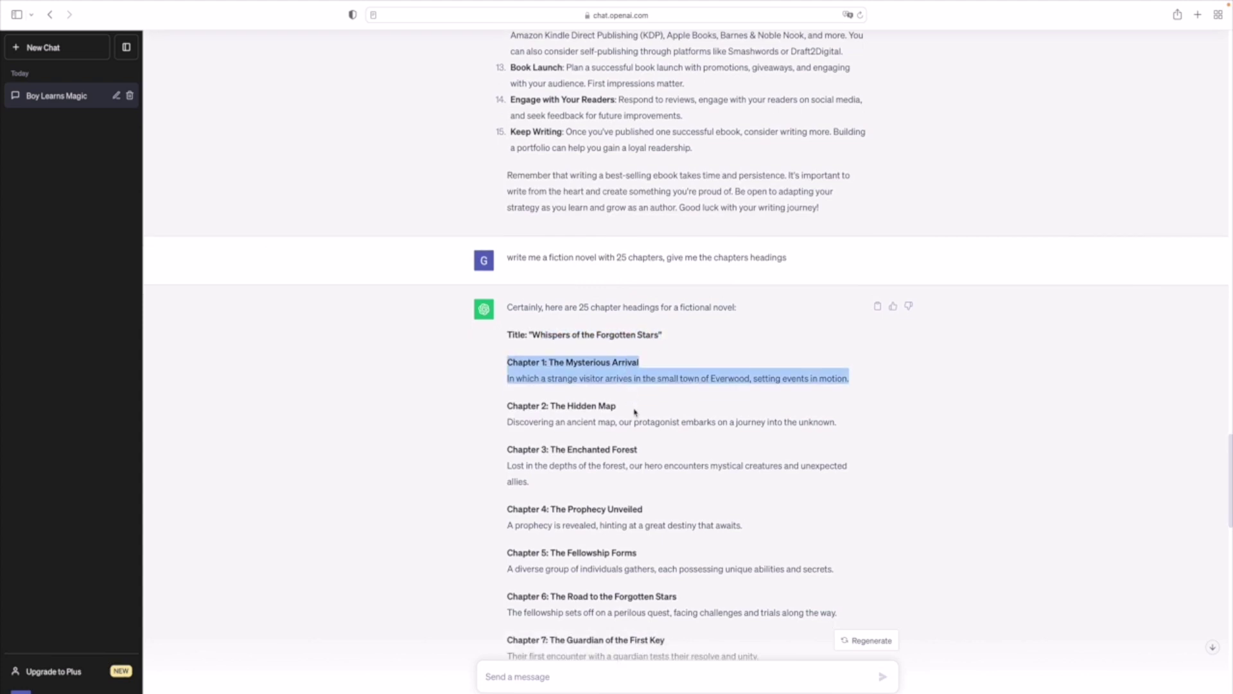
scroll(629, 410, down, 5)
drag(834, 424, 515, 416)
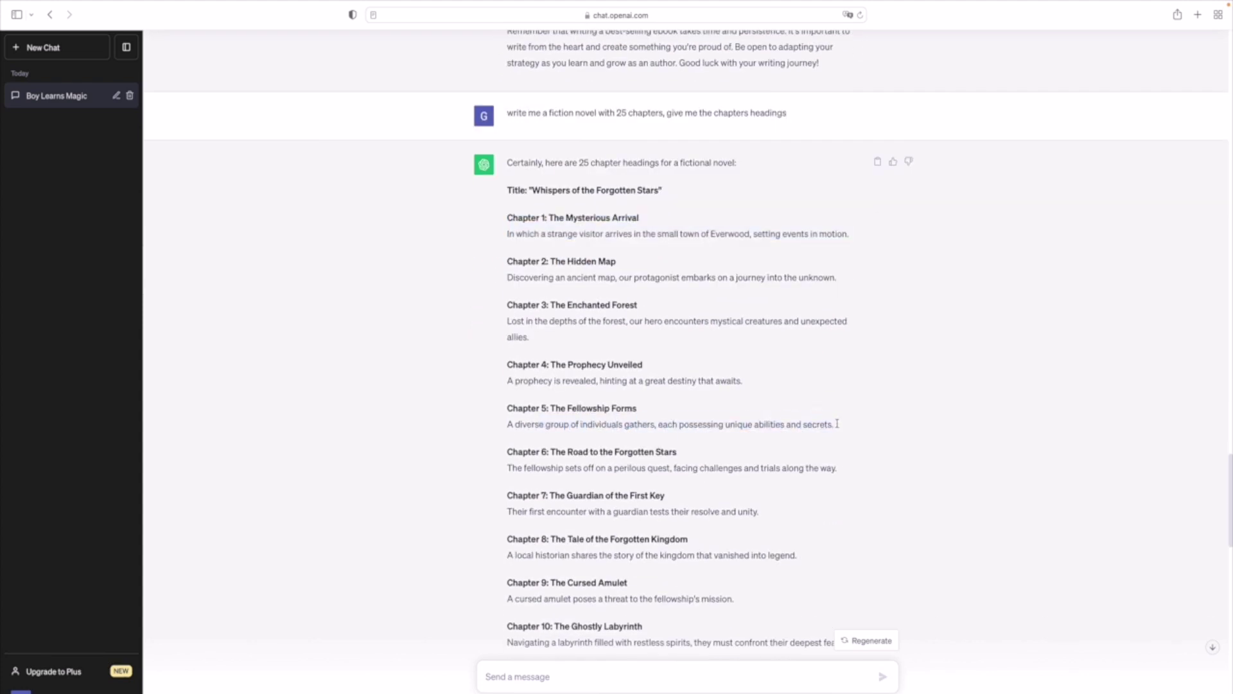
Scroll down to ChatGPT's Everwood opening-prose reply for Chapter 1
scroll(538, 411, down, 6)
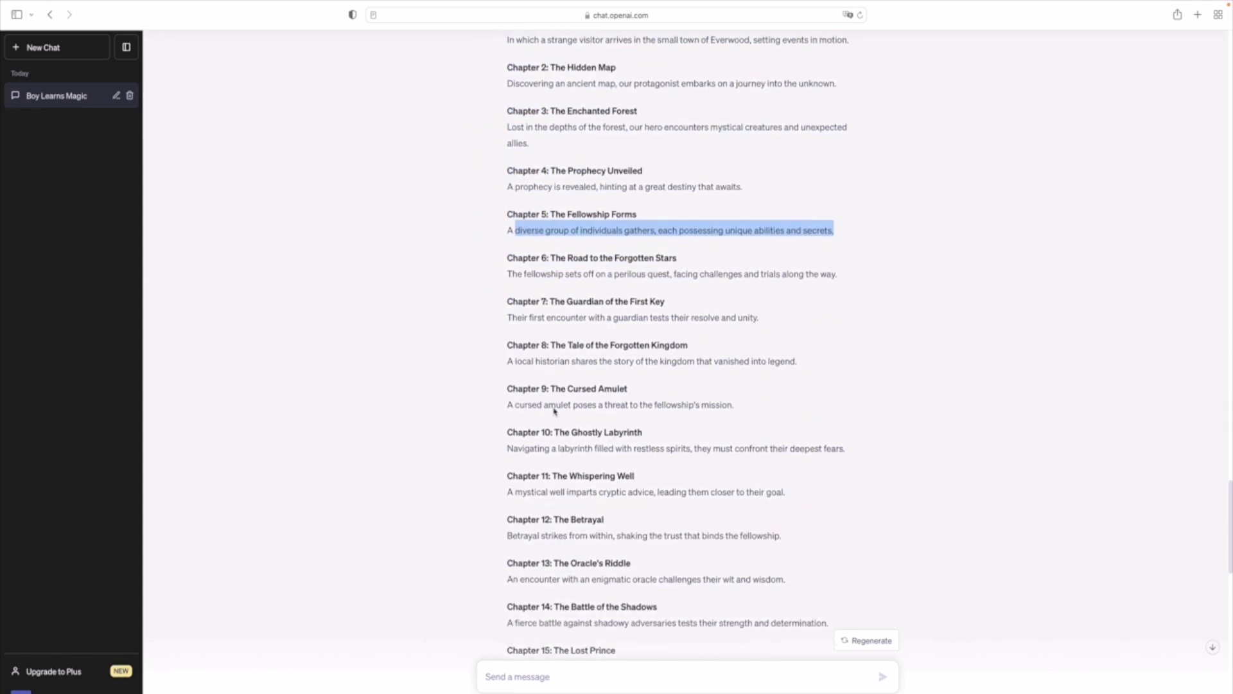
scroll(631, 408, down, 5)
scroll(564, 405, down, 5)
scroll(563, 404, down, 3)
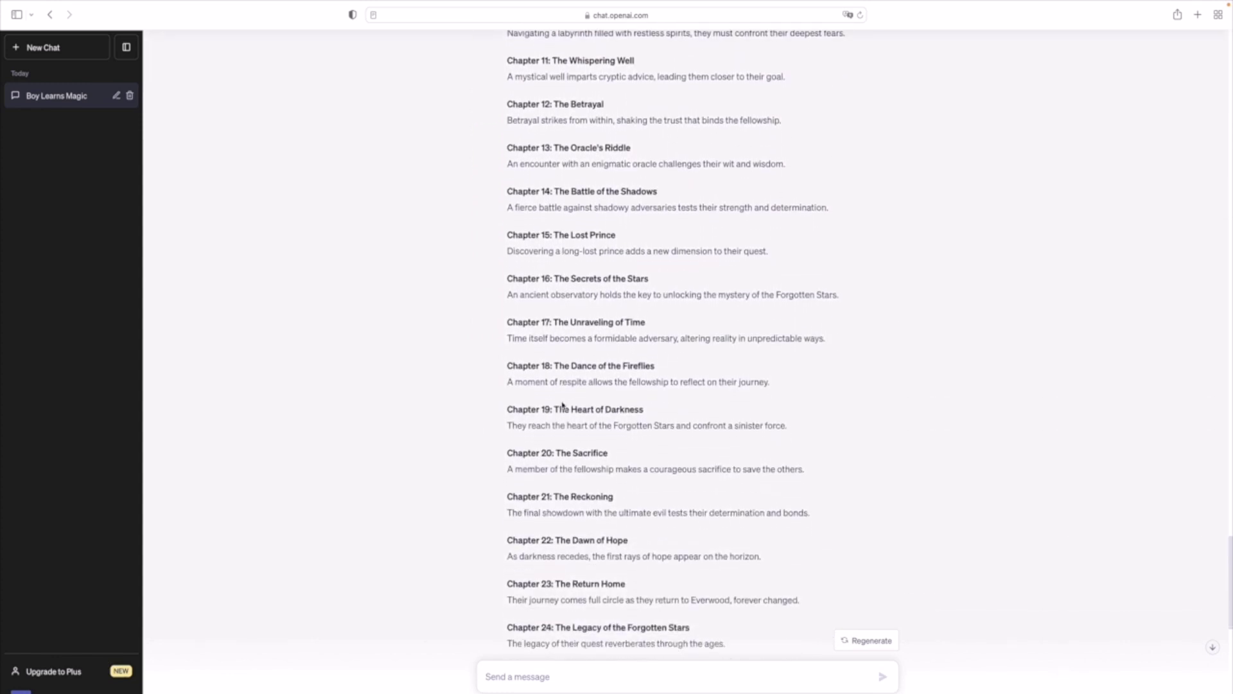
scroll(562, 407, down, 5)
scroll(561, 407, down, 3)
scroll(562, 407, down, 1)
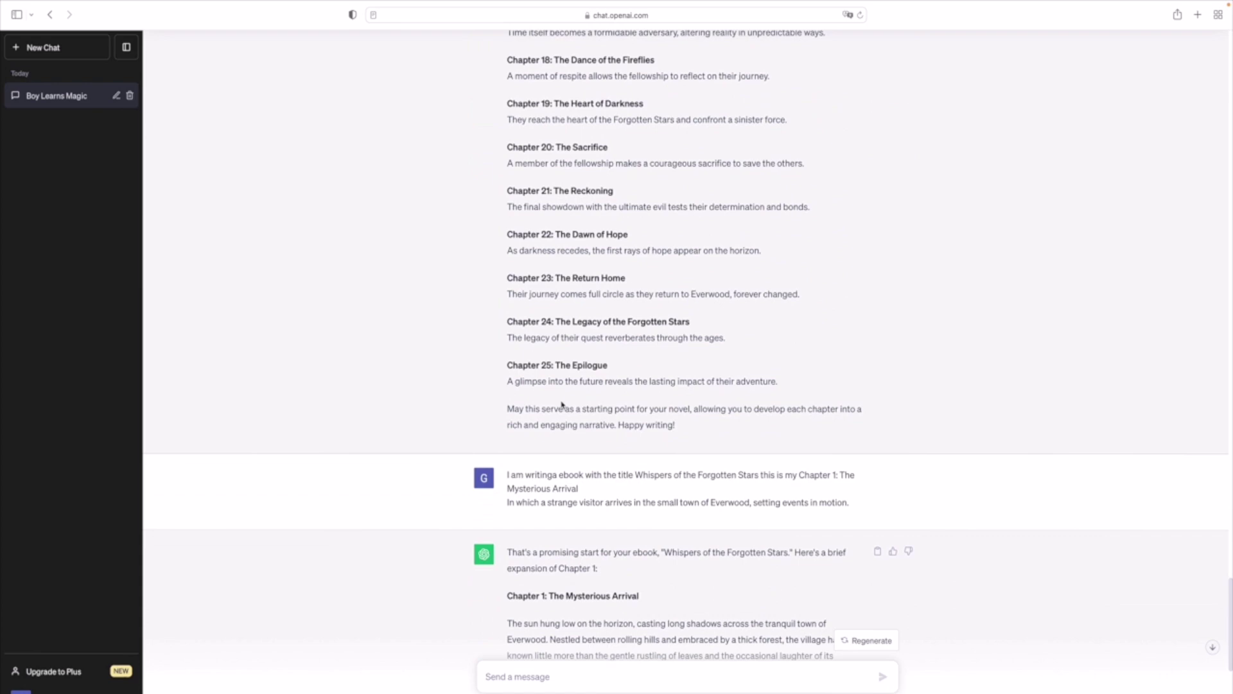
scroll(562, 406, up, 7)
scroll(562, 406, up, 14)
scroll(562, 405, up, 9)
scroll(562, 405, up, 1)
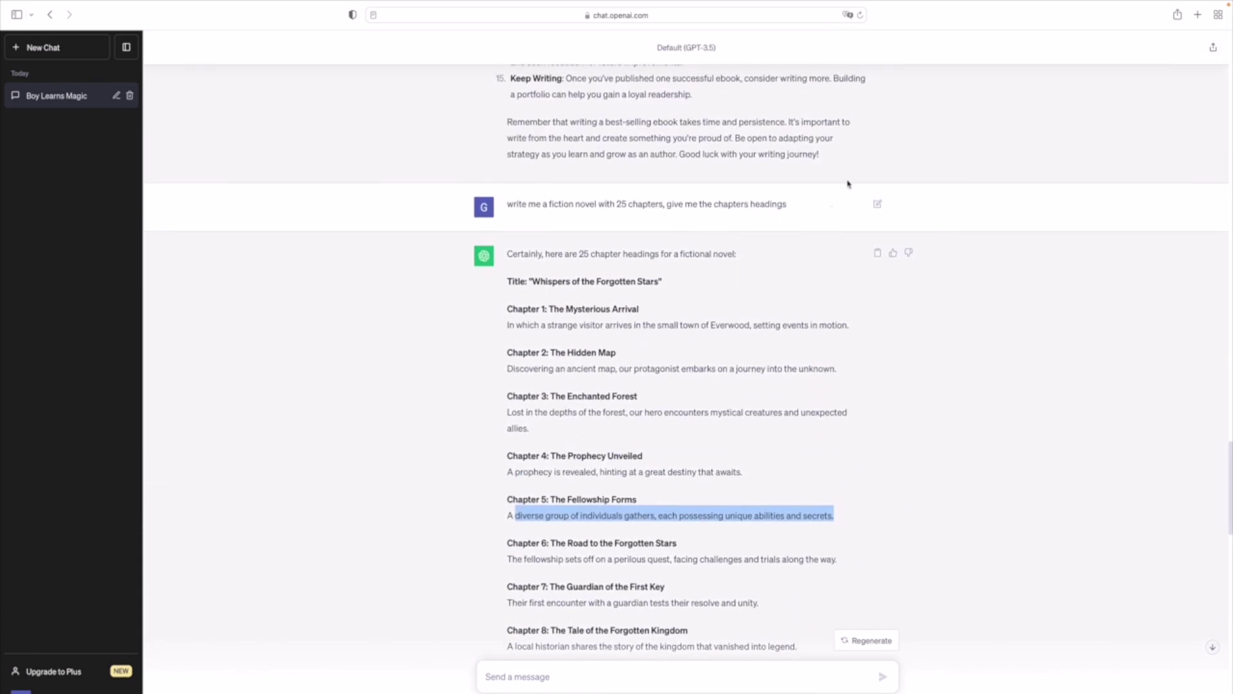
scroll(815, 407, down, 8)
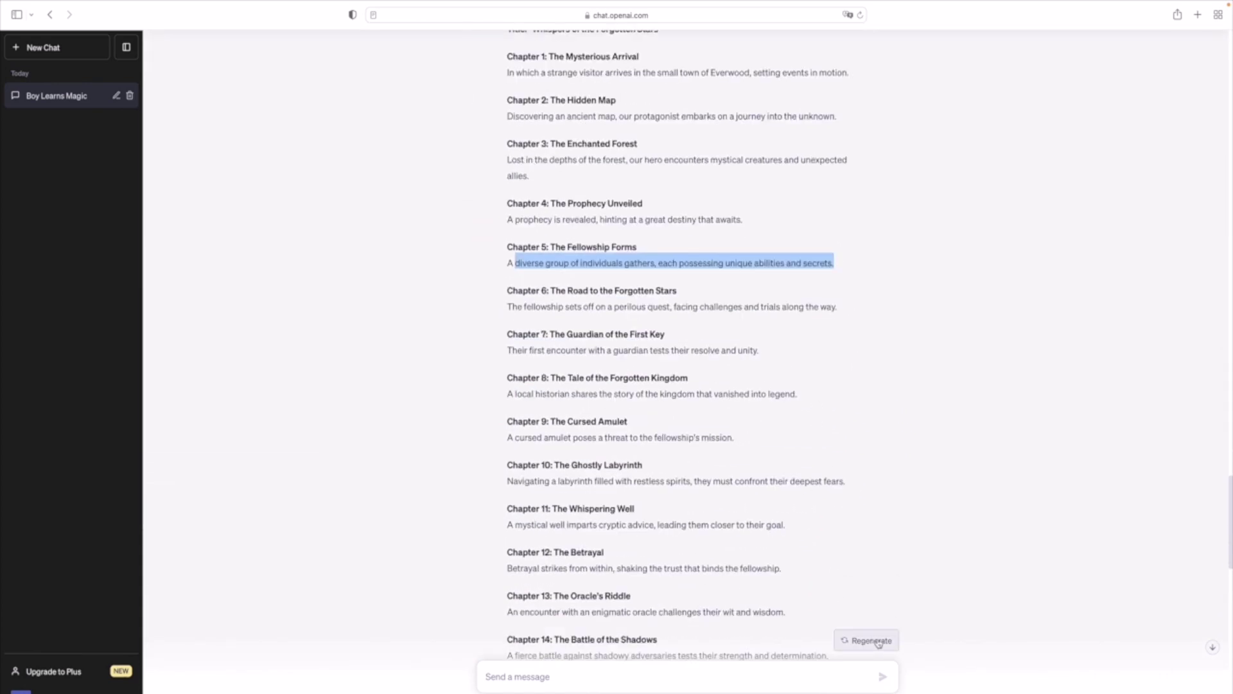
scroll(835, 591, down, 11)
scroll(812, 553, down, 20)
scroll(834, 578, up, 1)
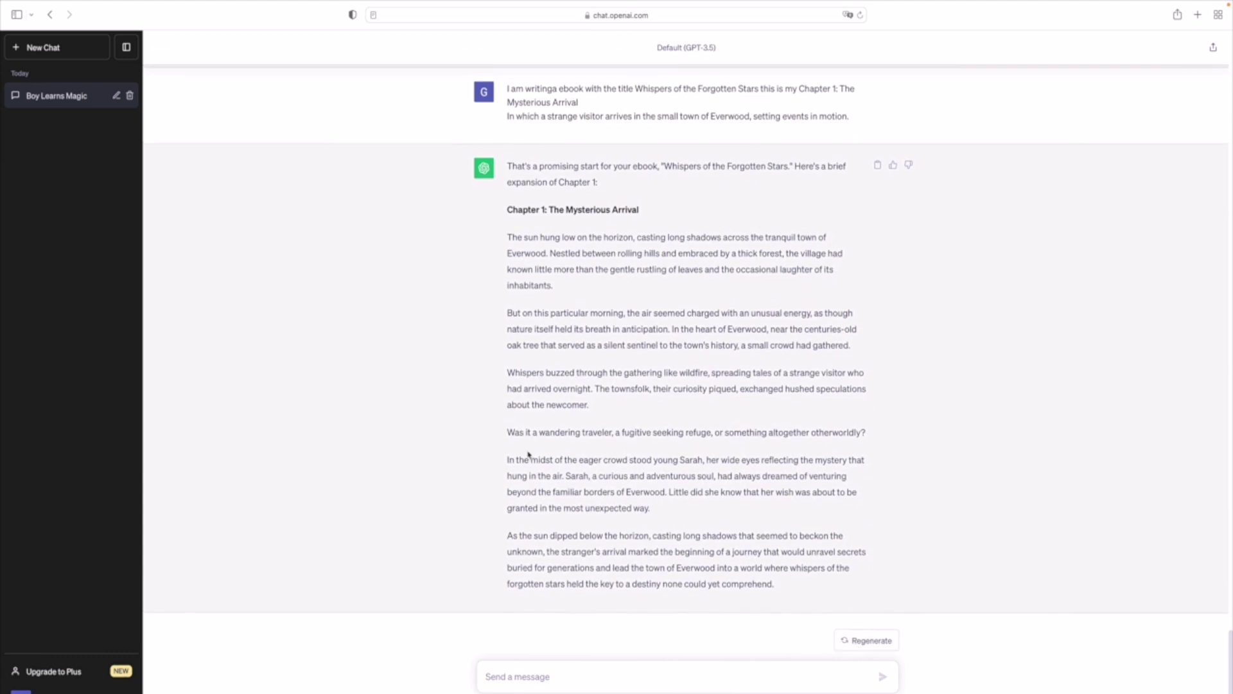
Regenerate the Chapter 1 reply, compare both versions, and keep original response 1/2
click(860, 639)
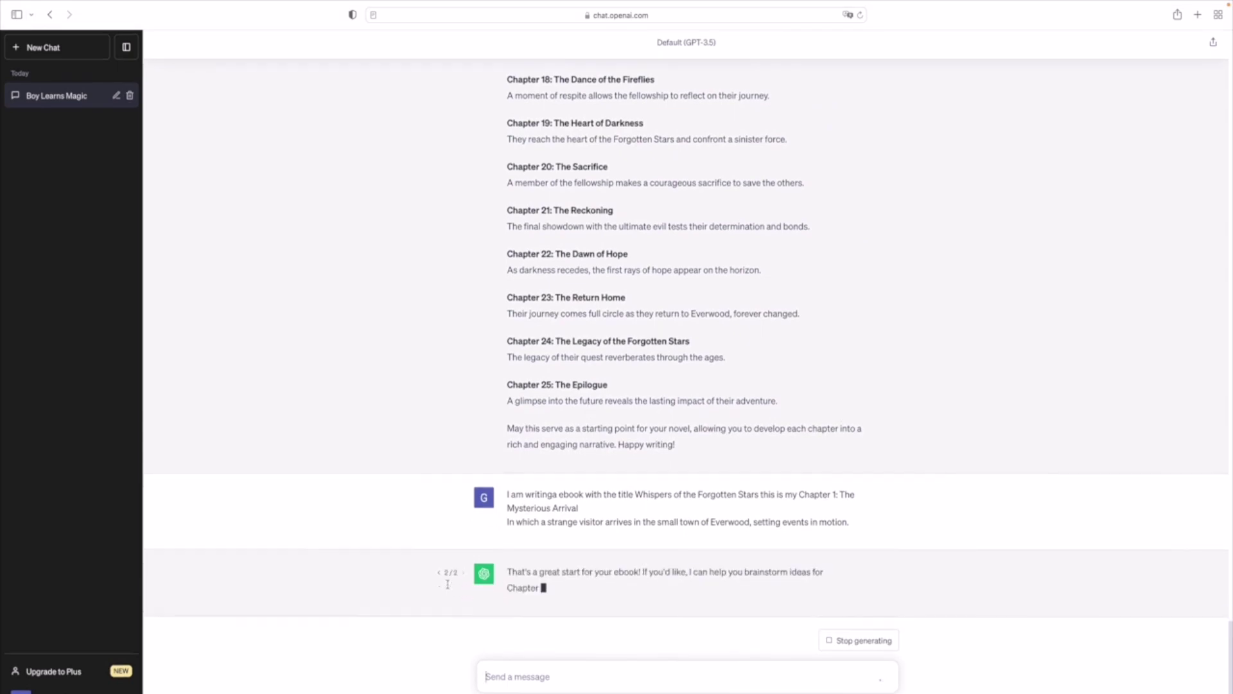
click(441, 569)
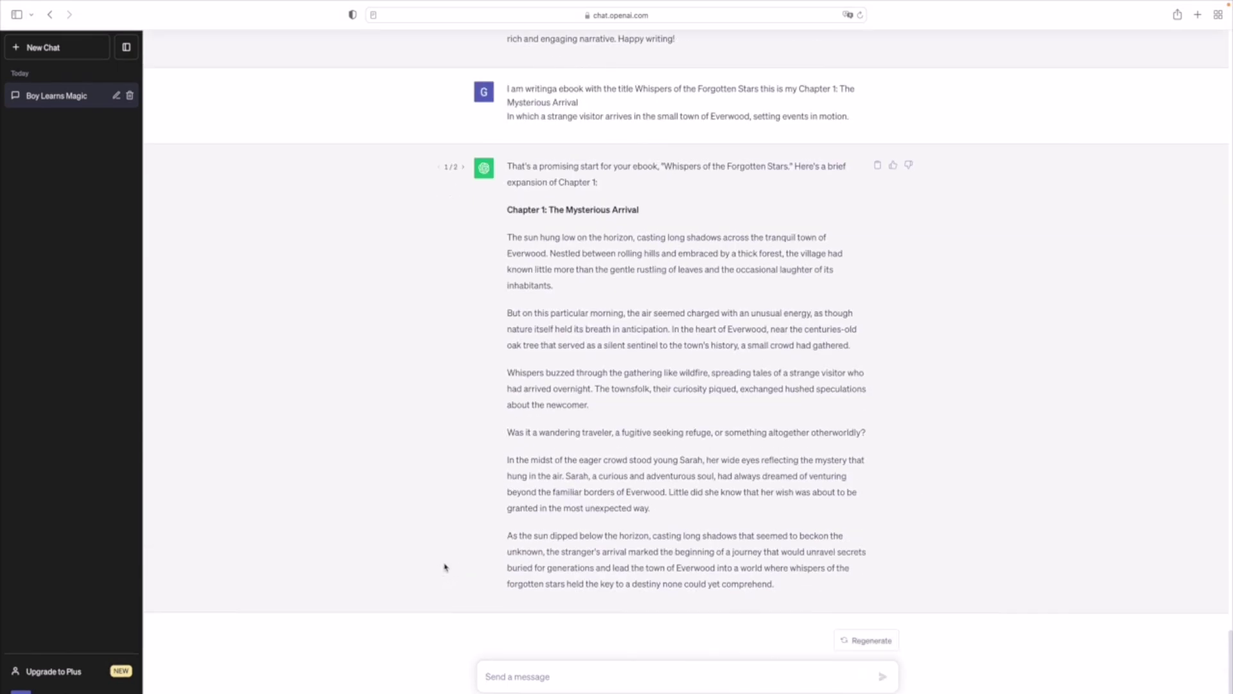
click(461, 168)
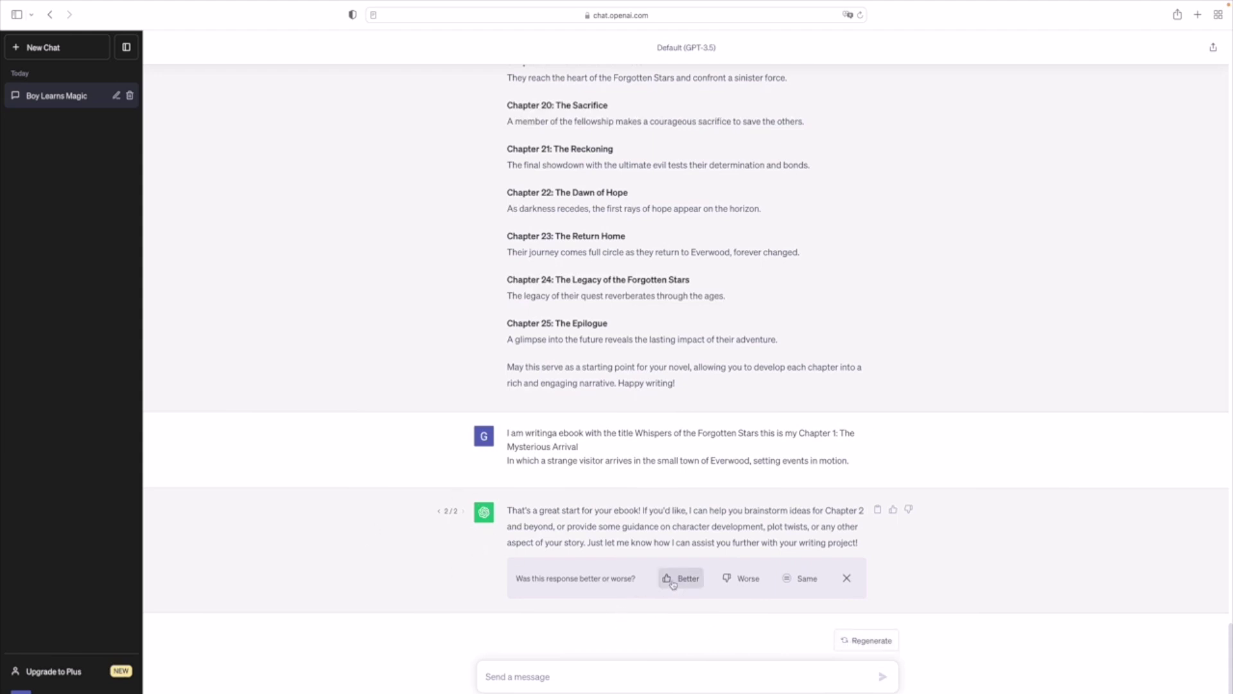
click(693, 580)
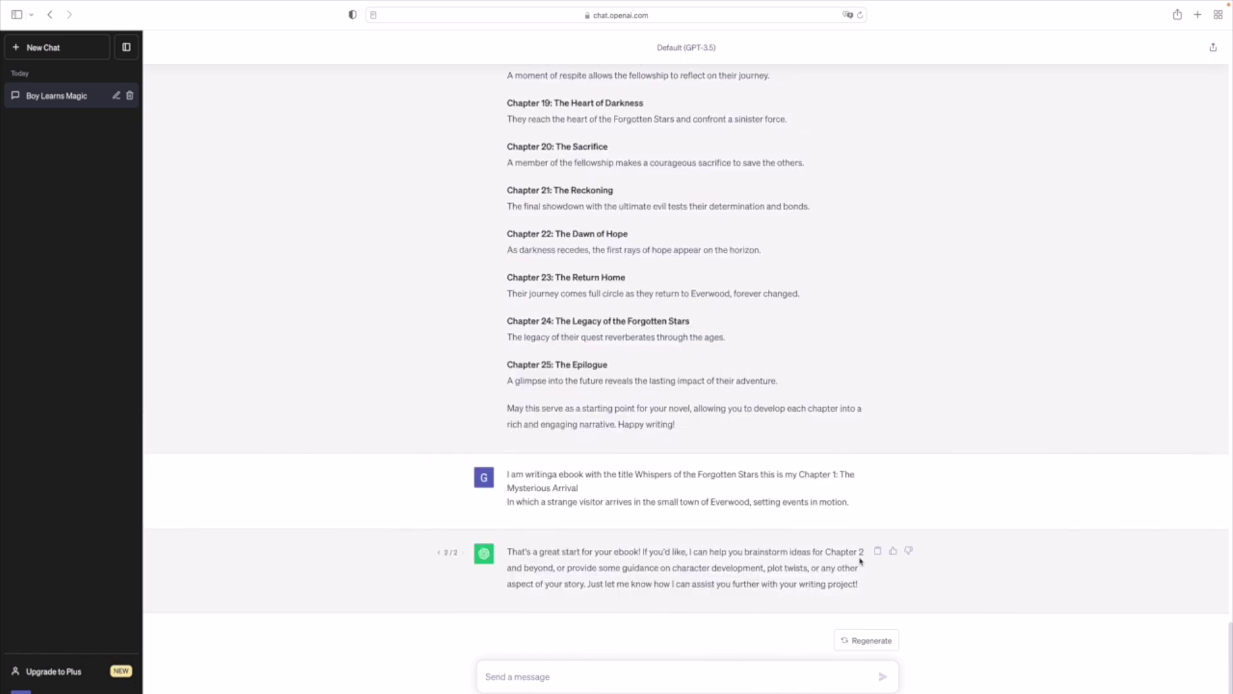
Read the first Chapter 1 version from Sarah's introduction to the stranger's arrival
click(440, 552)
scroll(443, 551, up, 5)
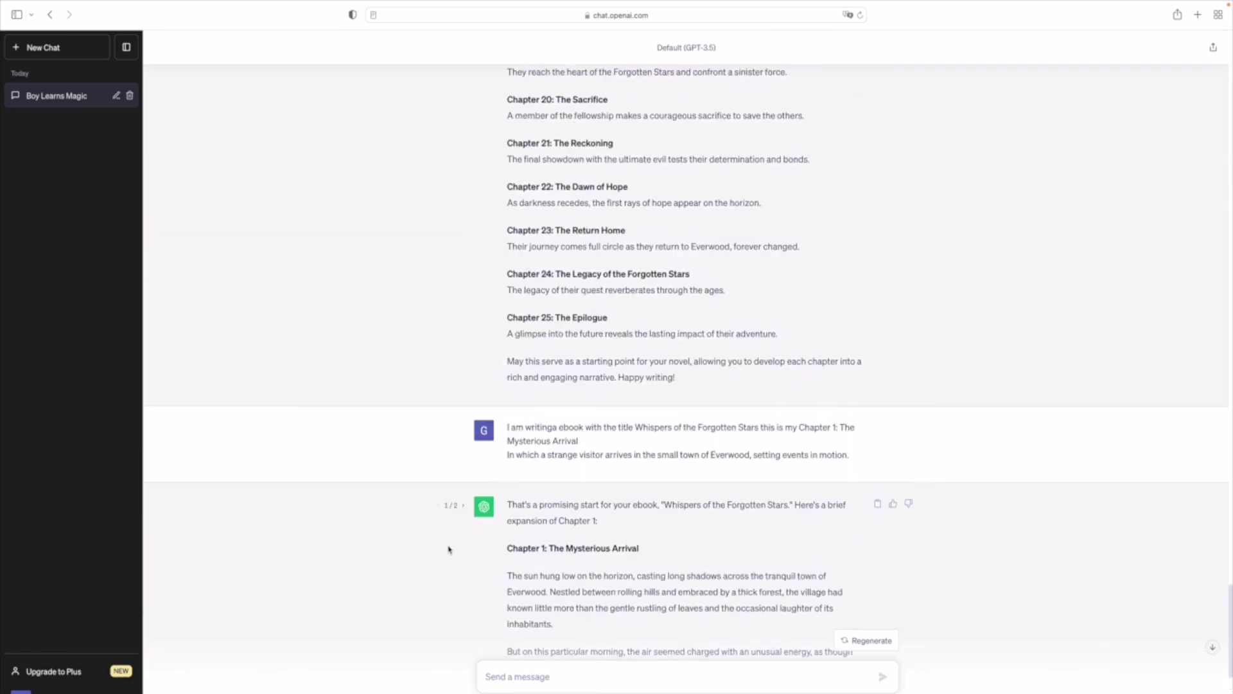
scroll(444, 550, up, 5)
scroll(446, 547, down, 3)
scroll(447, 546, down, 2)
scroll(447, 544, up, 1)
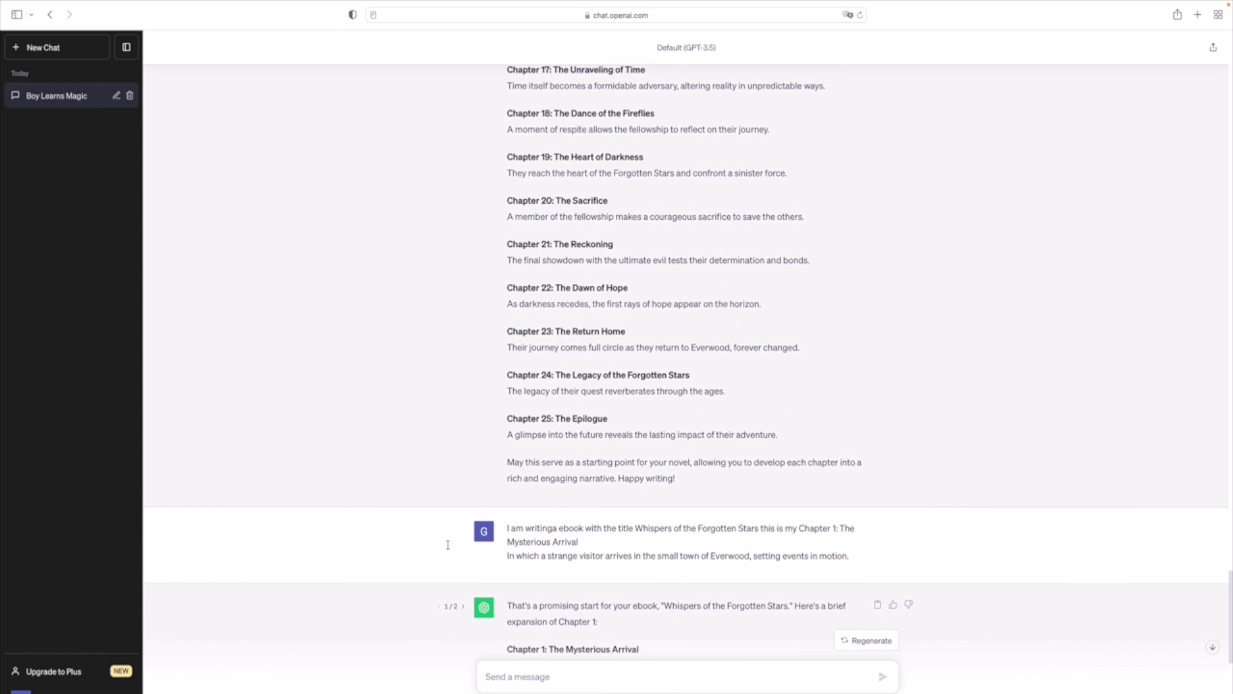
scroll(447, 545, up, 3)
scroll(446, 546, up, 1)
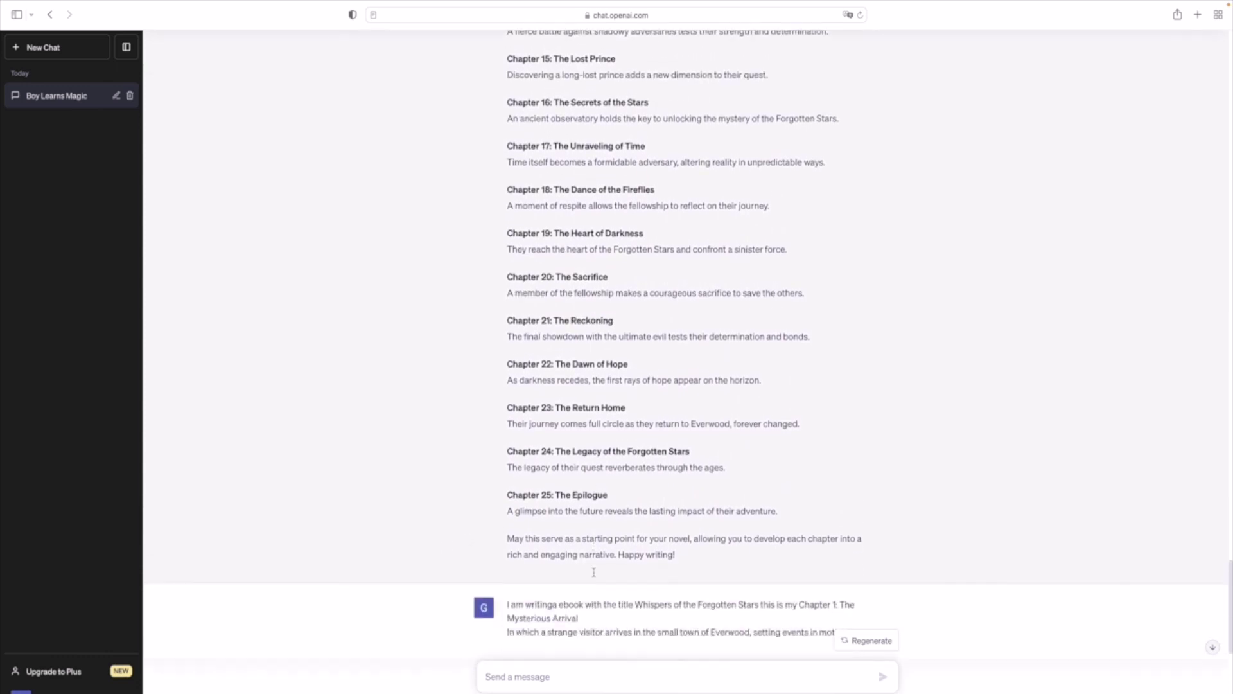
scroll(594, 575, down, 3)
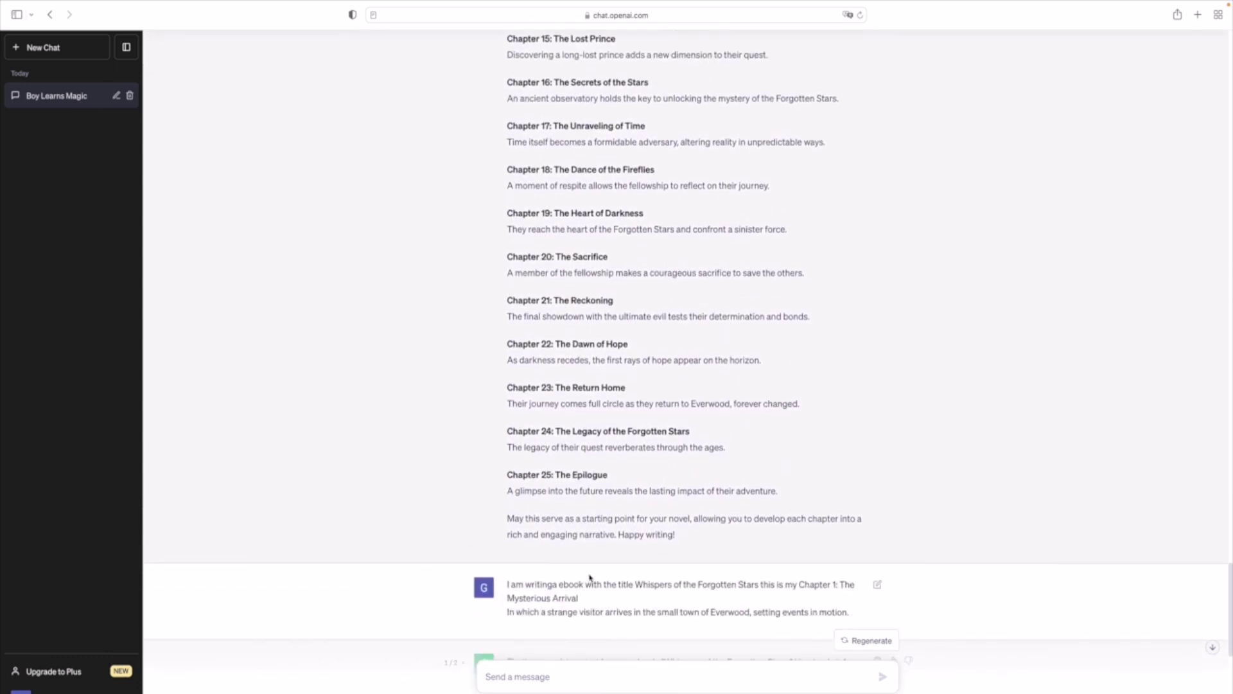
scroll(590, 577, down, 2)
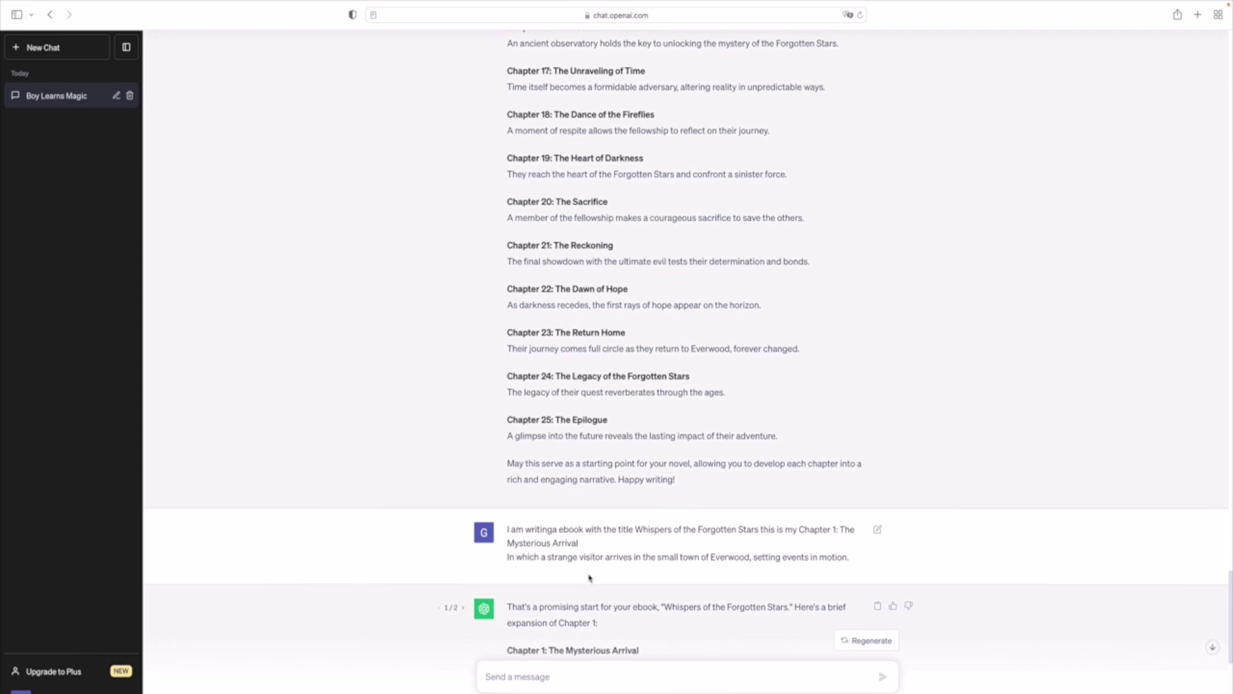
scroll(522, 536, down, 1)
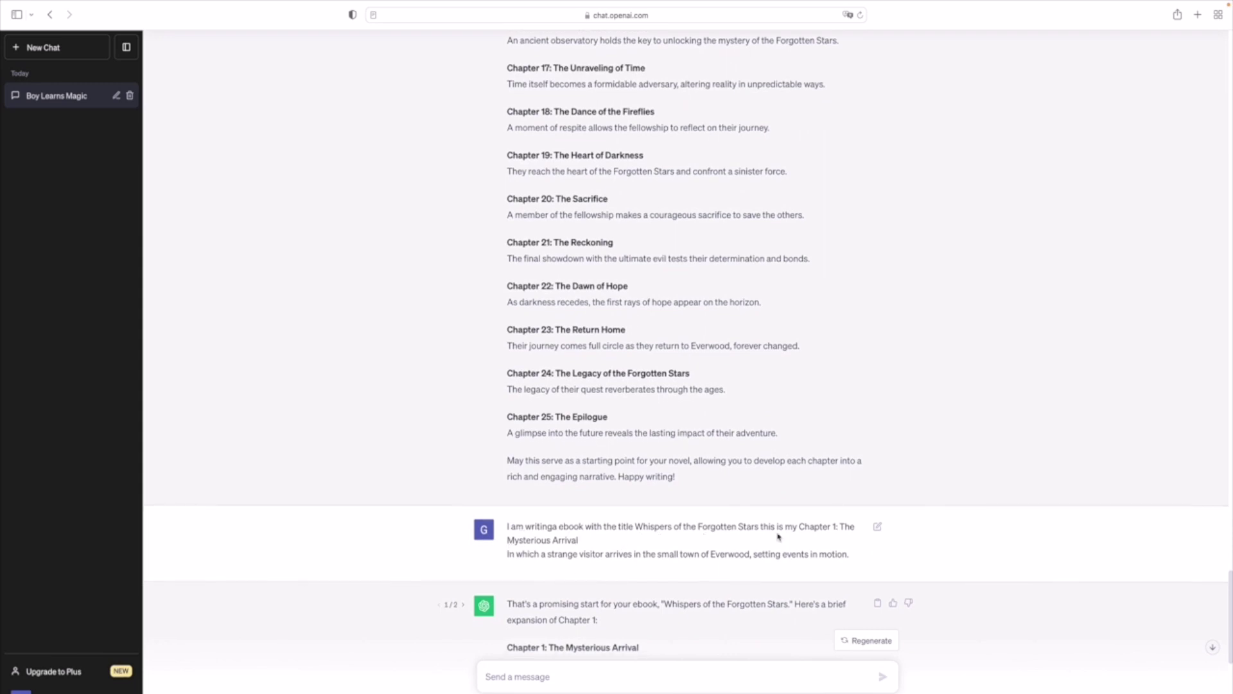
scroll(707, 540, down, 3)
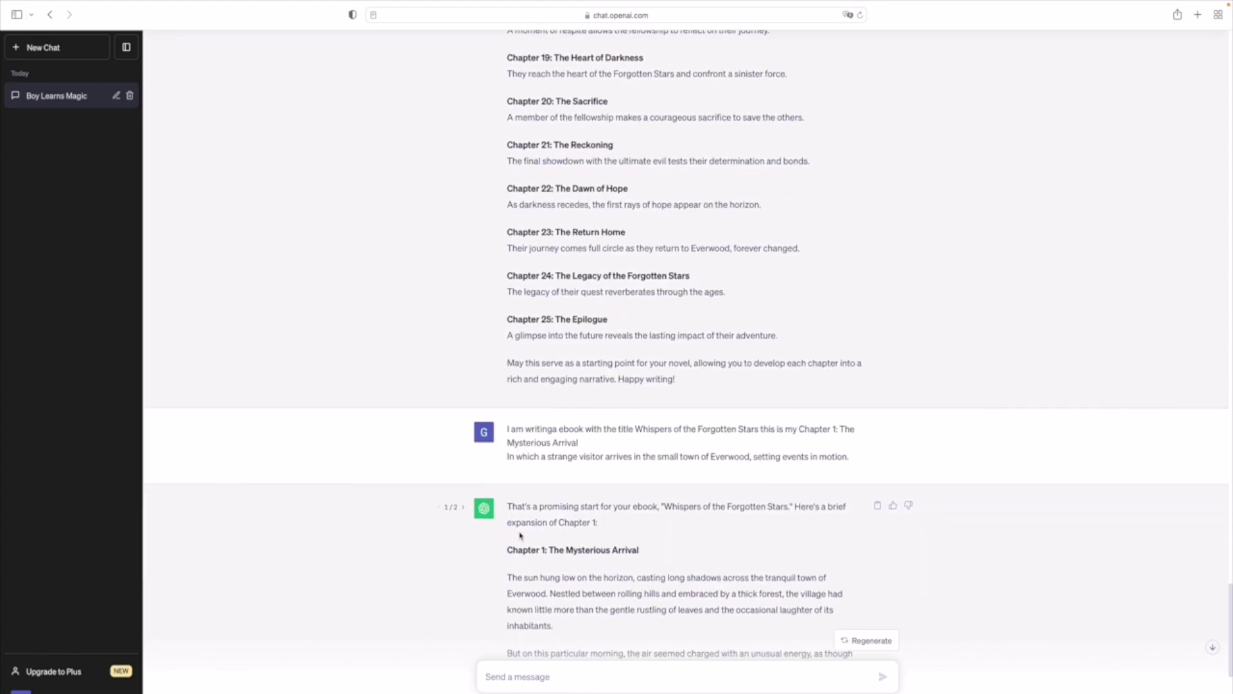
scroll(604, 516, down, 5)
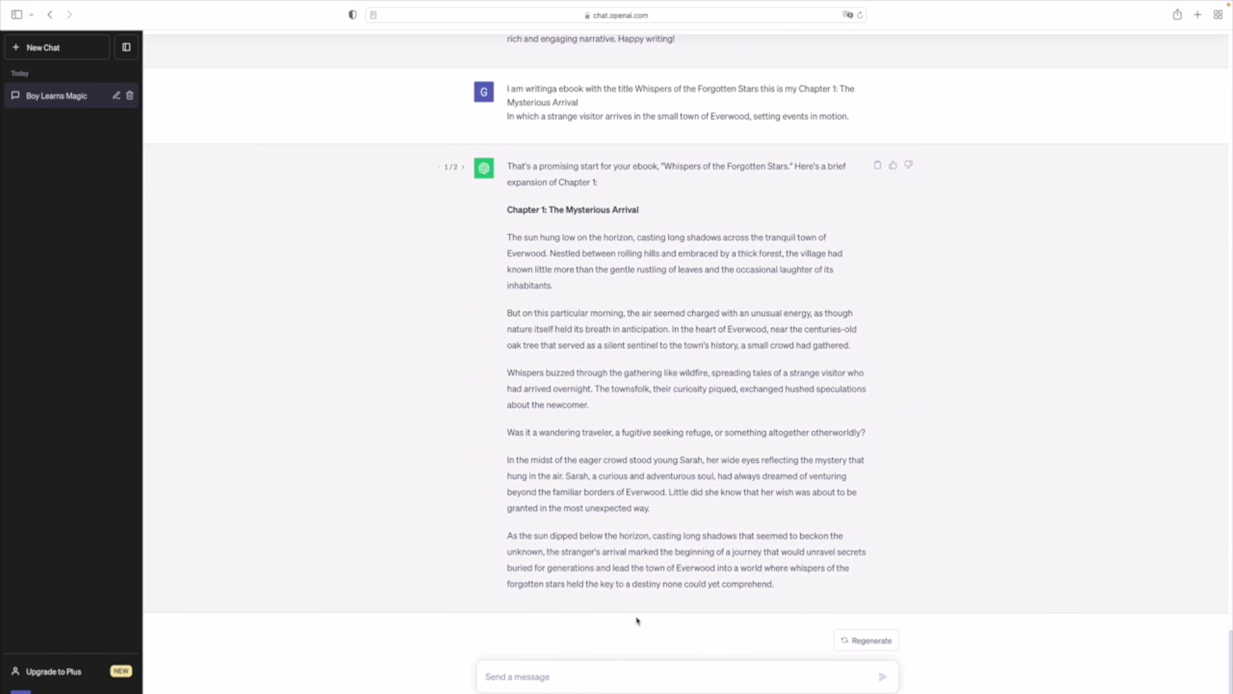
scroll(682, 505, up, 2)
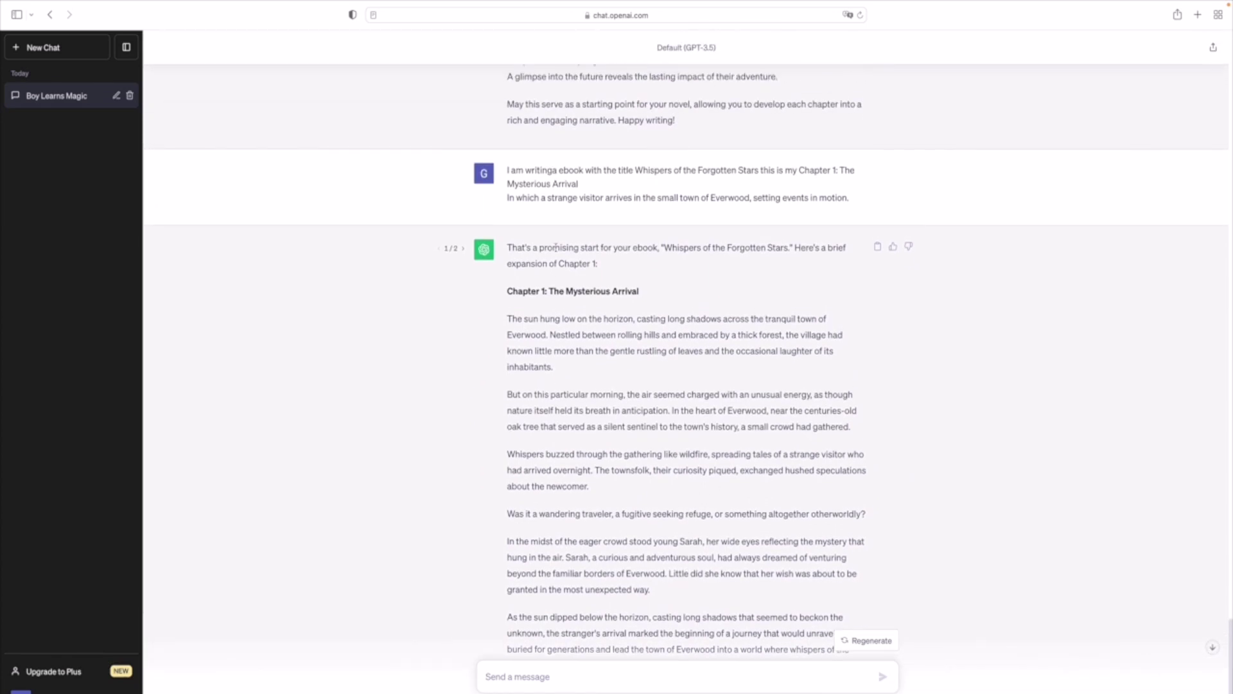
Resend the Chapter 1 prompt with 'Write me a 1000 word chapter 1' appended
mouse_move(676, 102)
mouse_move(507, 171)
mouse_down()
mouse_move(843, 251)
mouse_move(845, 211)
mouse_up()
key(ctrl+c)
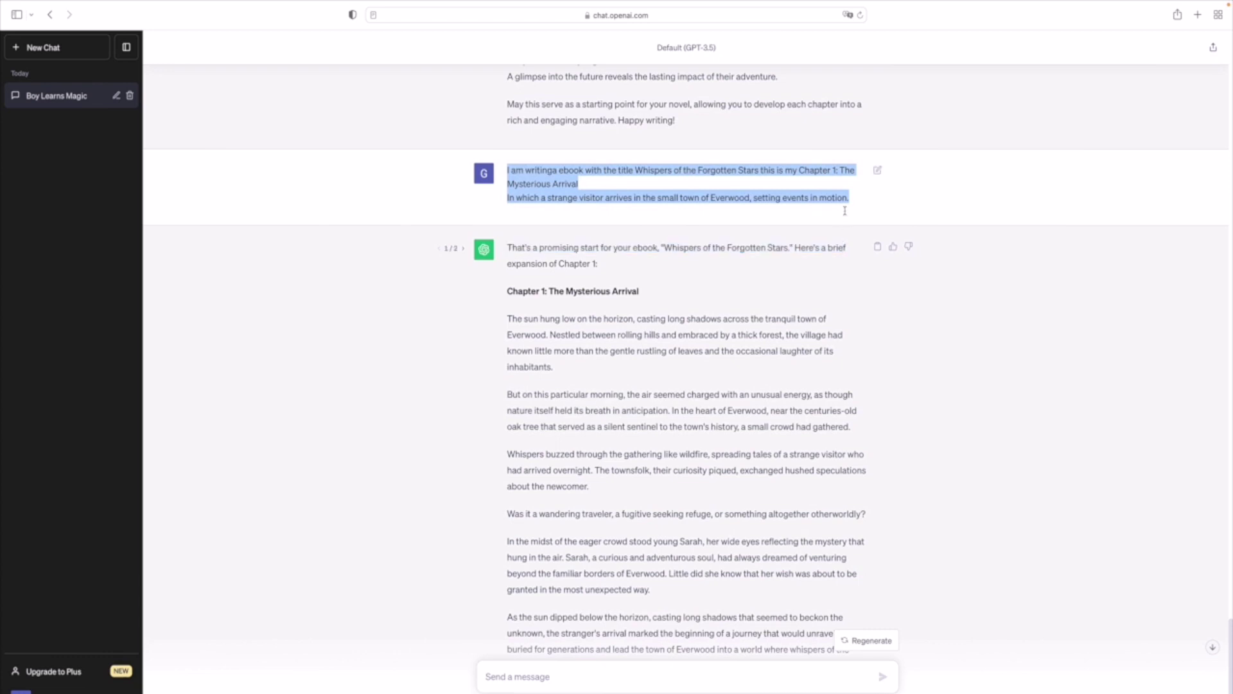
click(580, 670)
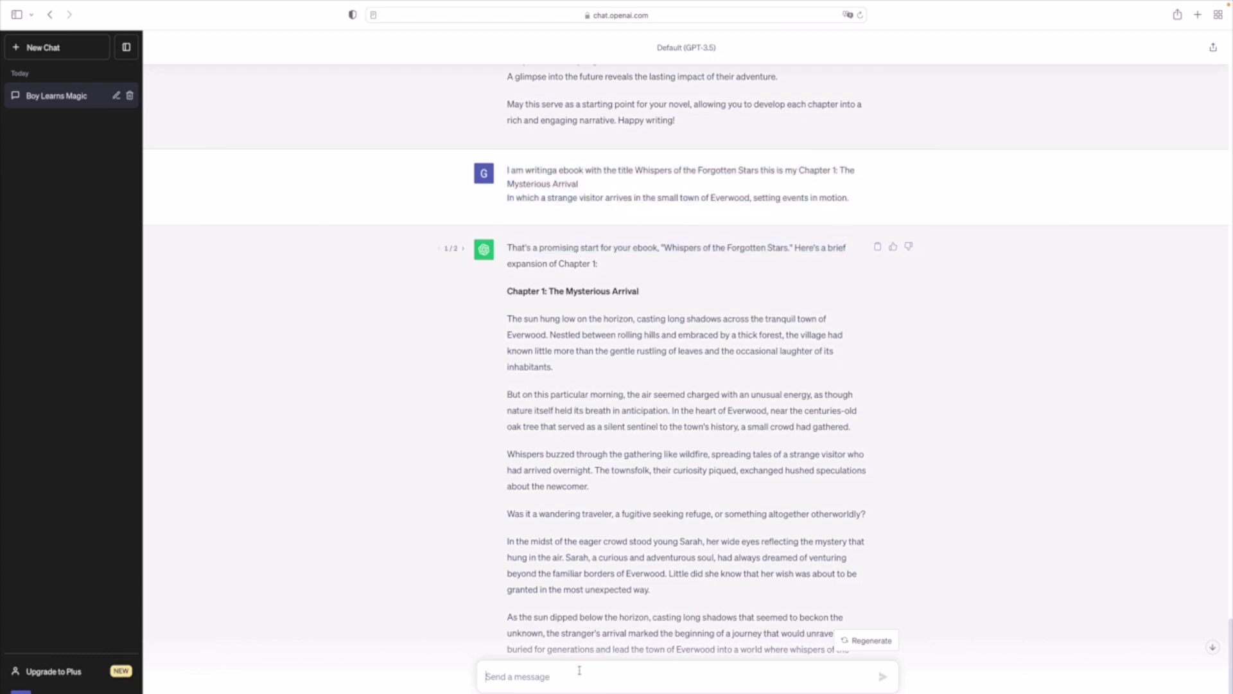
key(ctrl+v)
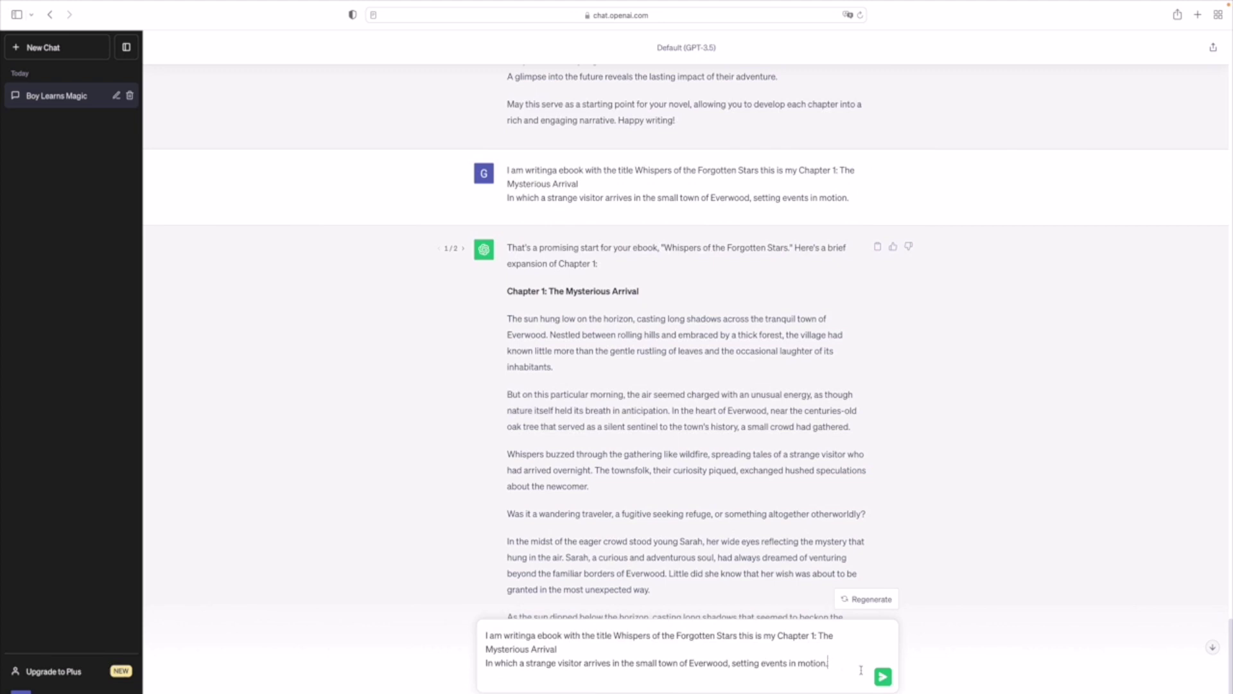
text(motion. Write )
text(me a)
text( 1000 wo)
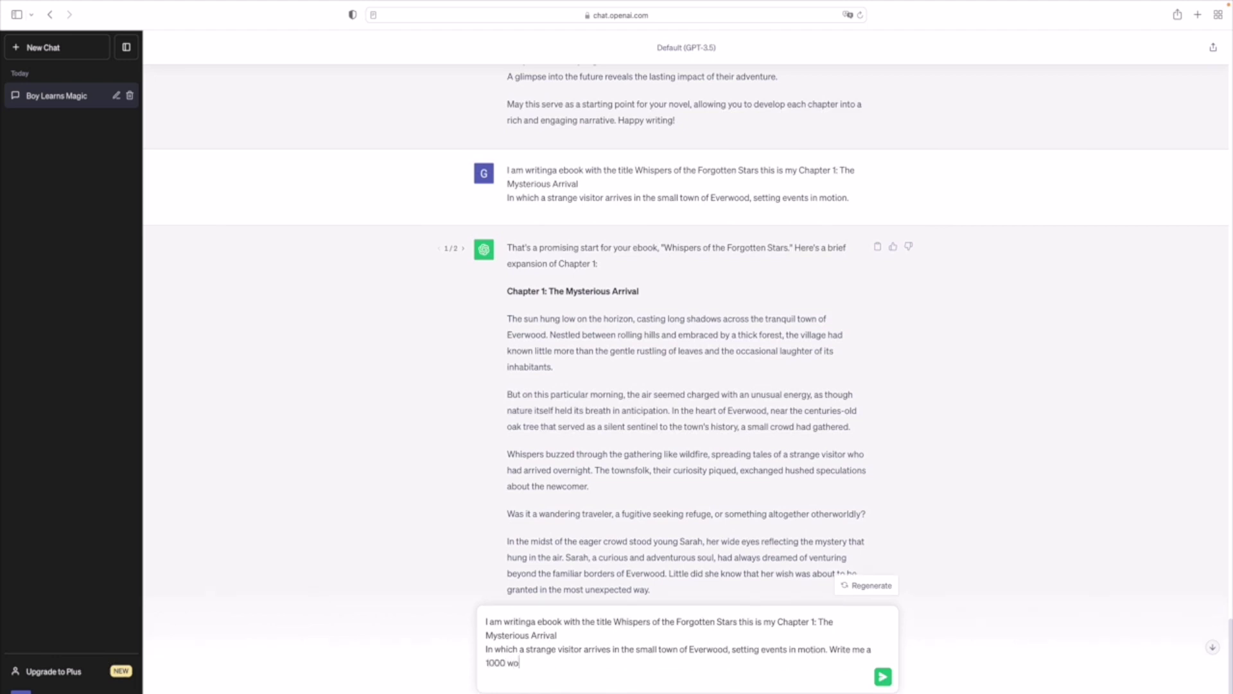
text(rd chapter 1)
key(Return)
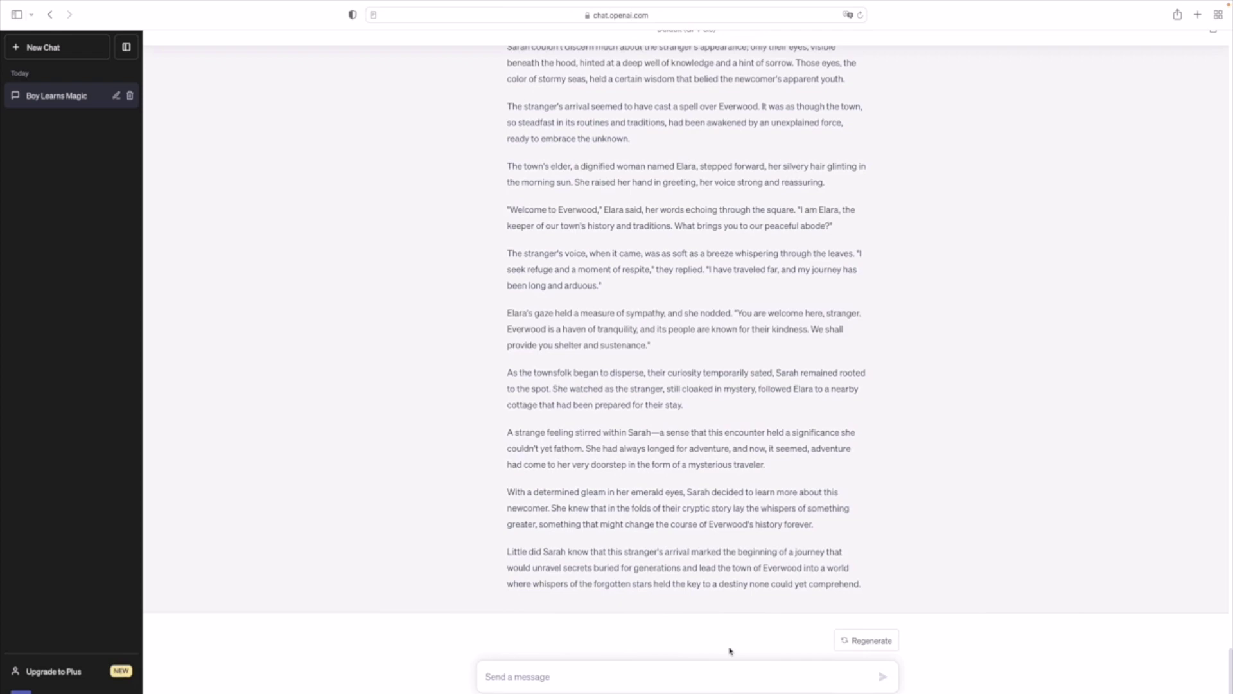
scroll(792, 393, up, 5)
scroll(794, 393, up, 3)
scroll(796, 395, up, 3)
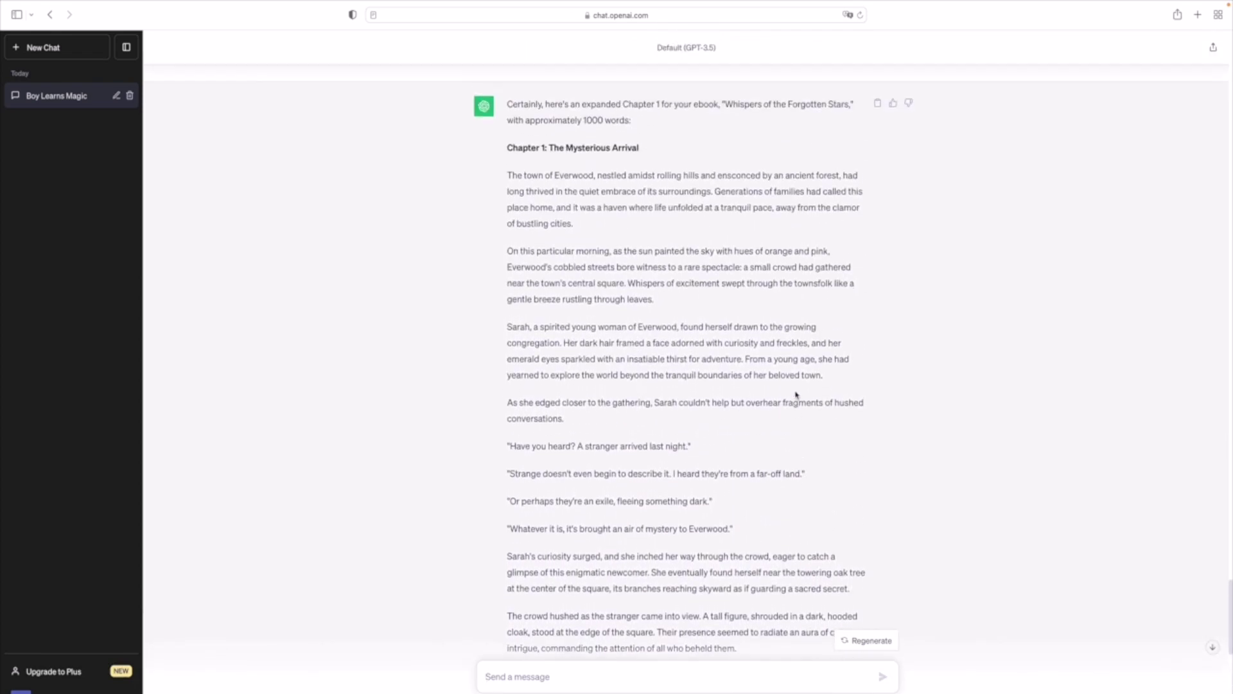
scroll(795, 394, up, 1)
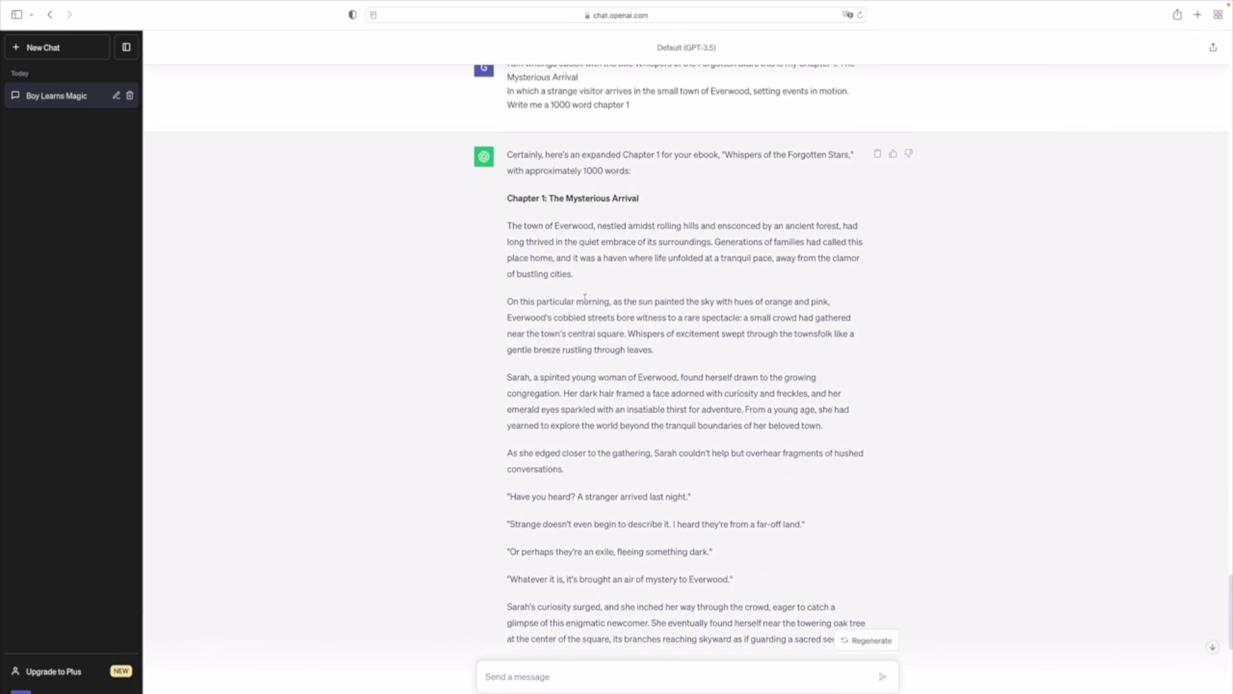
scroll(585, 298, up, 3)
scroll(583, 300, up, 3)
scroll(582, 302, up, 4)
scroll(579, 306, up, 6)
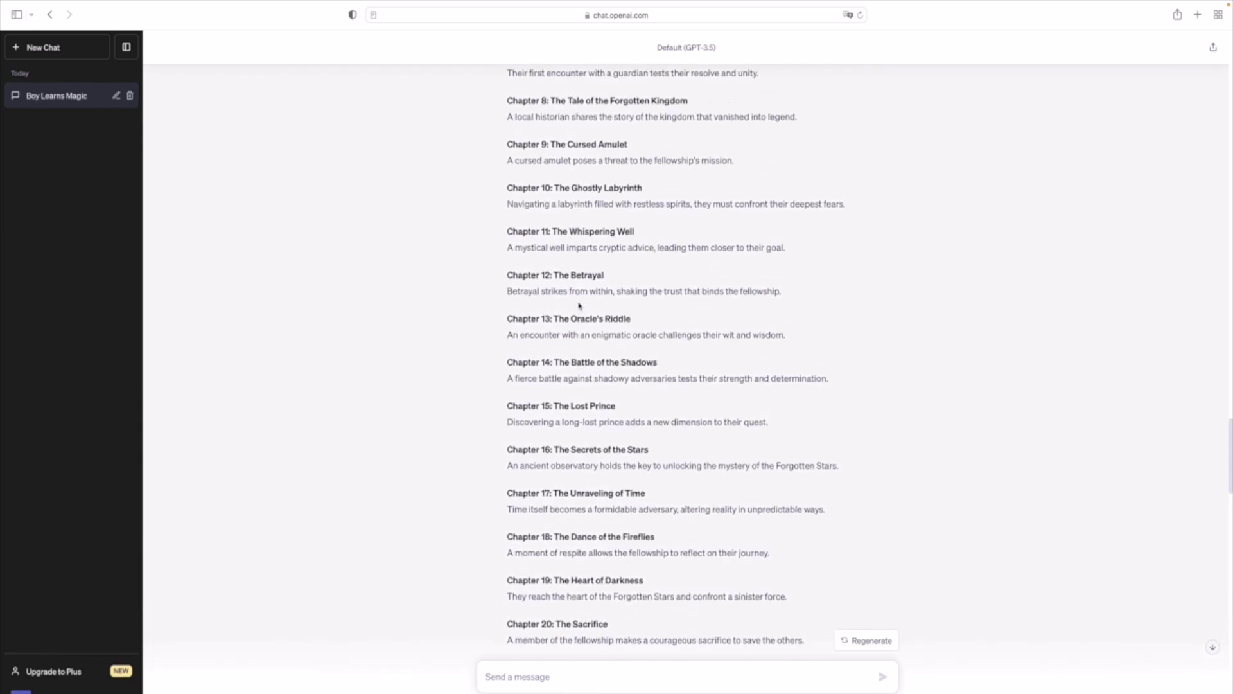
scroll(579, 307, up, 6)
scroll(577, 308, up, 5)
scroll(552, 347, up, 1)
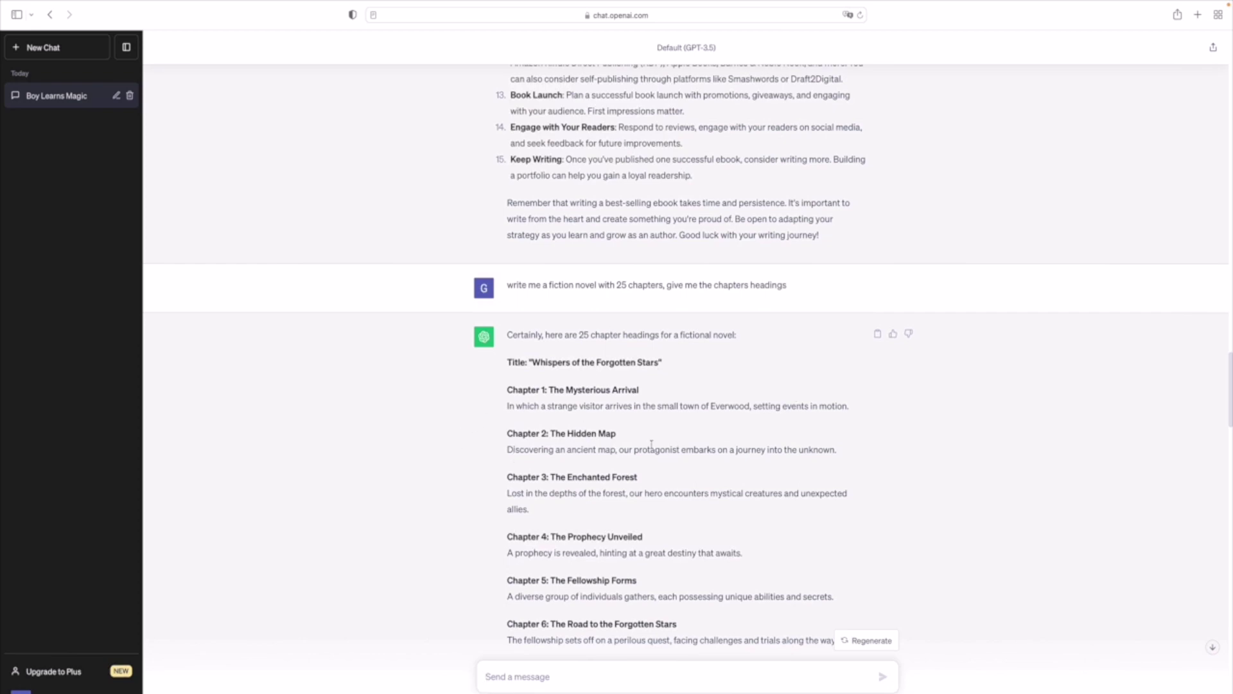
scroll(650, 444, down, 5)
scroll(651, 443, down, 5)
scroll(651, 443, down, 5)
scroll(651, 443, down, 5)
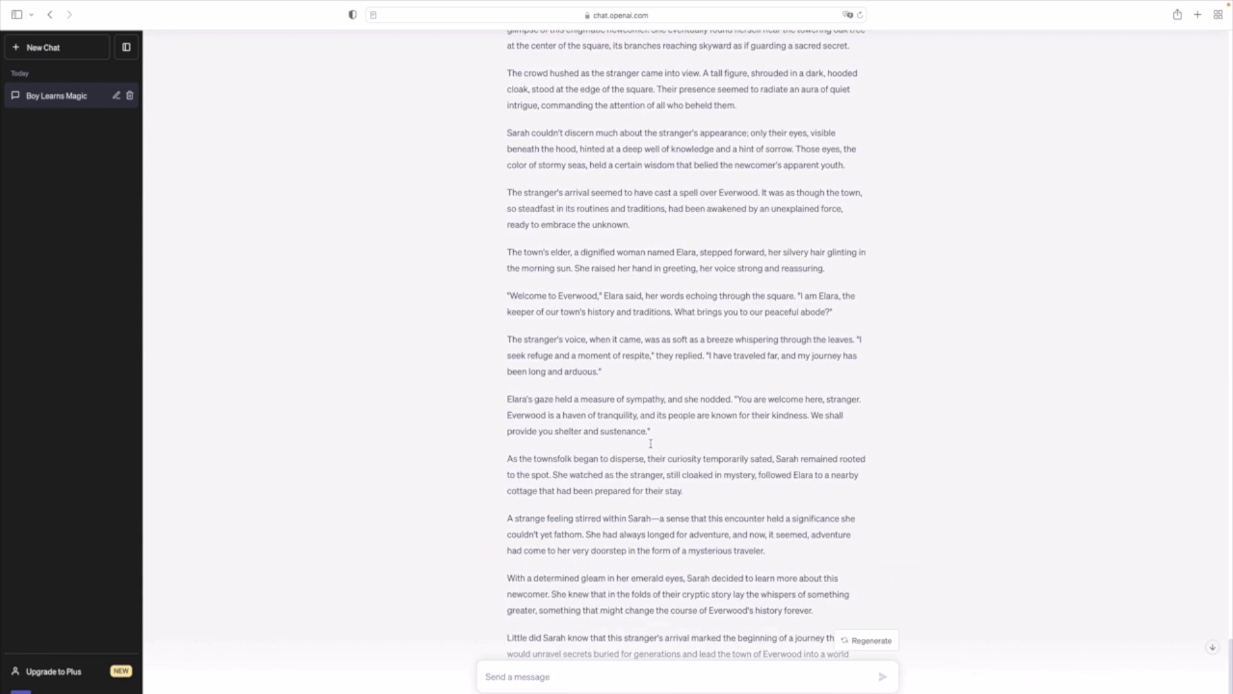
scroll(651, 443, down, 3)
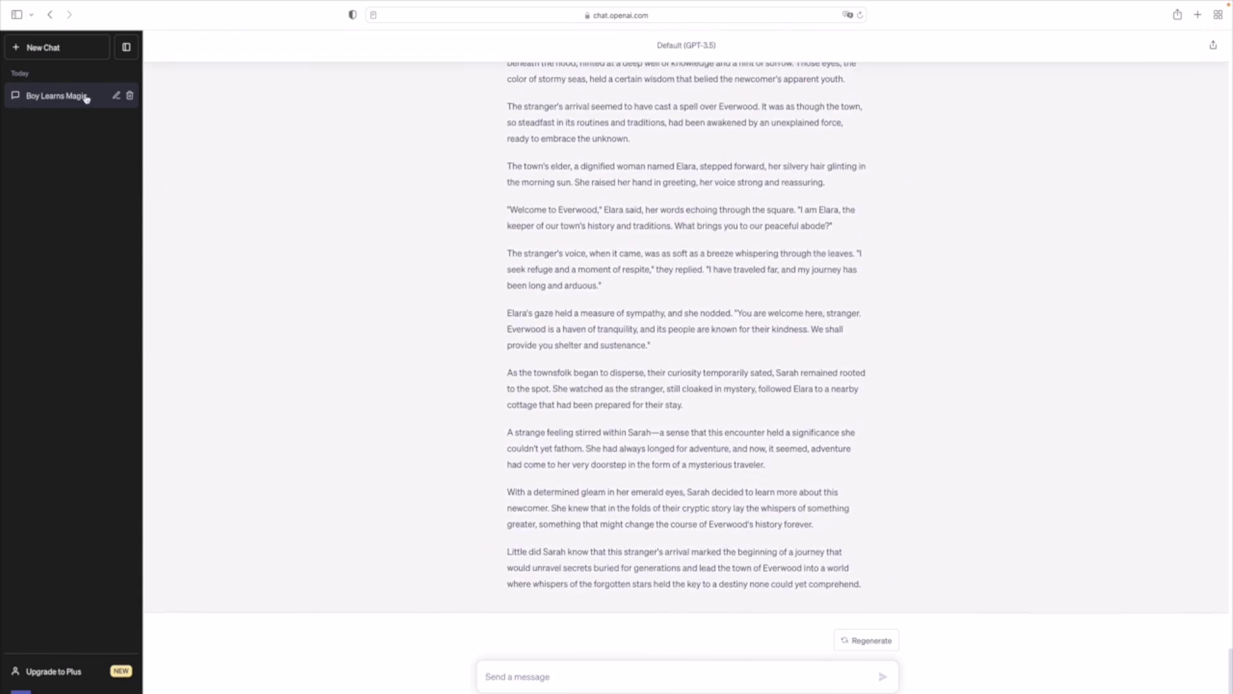
Start a new chat and send the message 'hi'
click(77, 59)
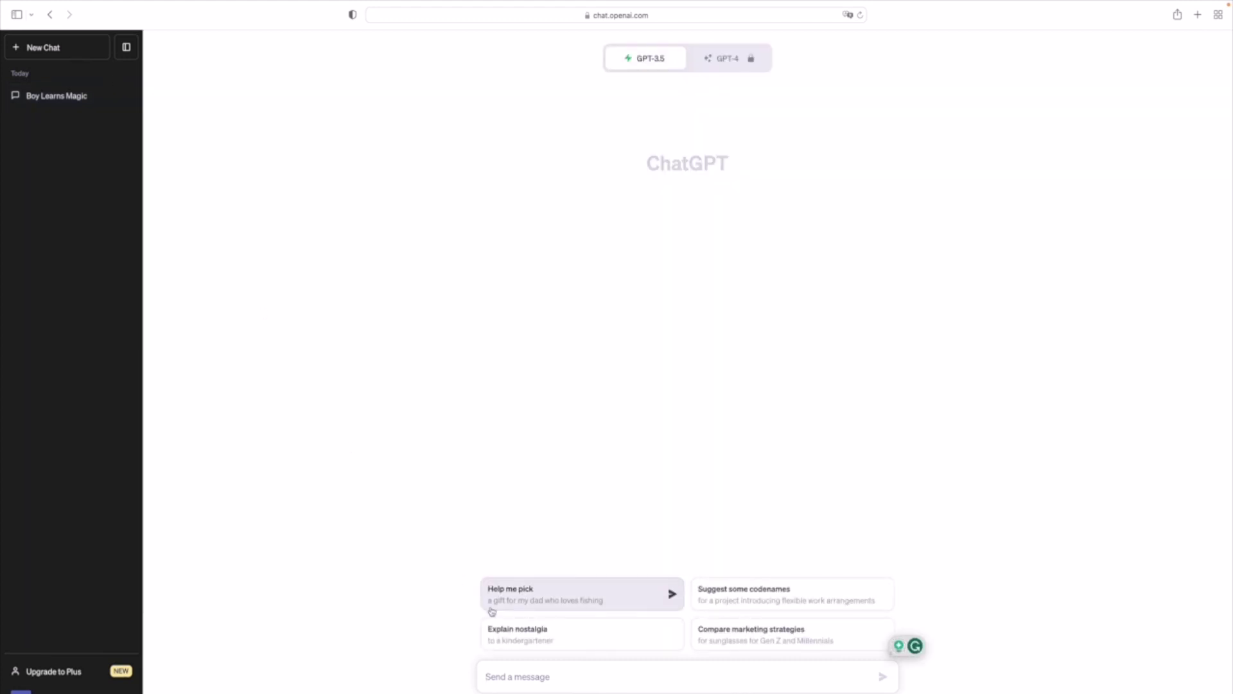
text(hi)
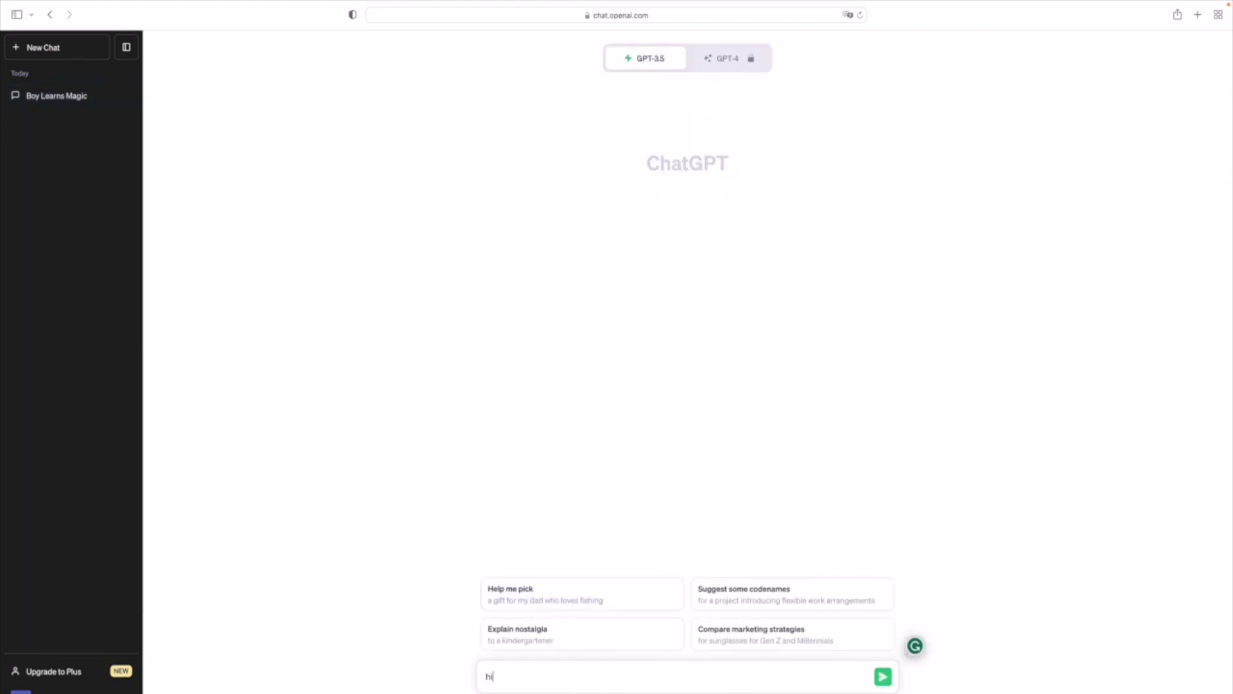
key(Return)
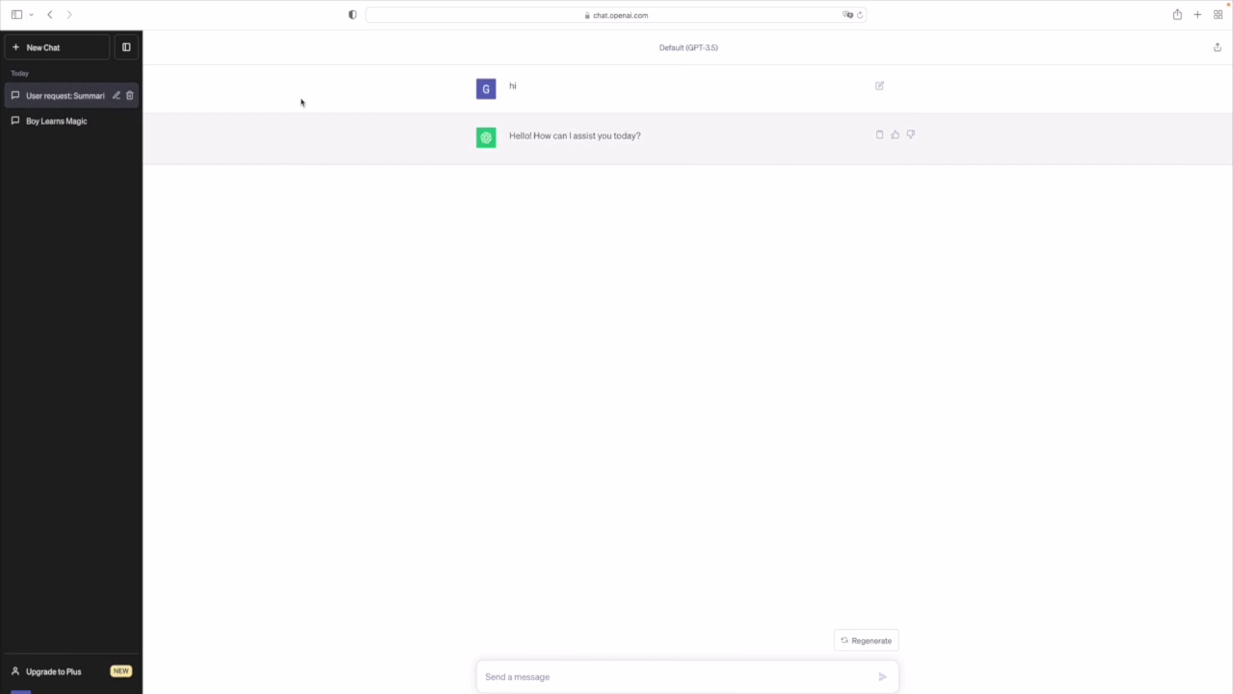
Reopen the Boy Learns Magic conversation and scroll through the chapter headings
click(101, 126)
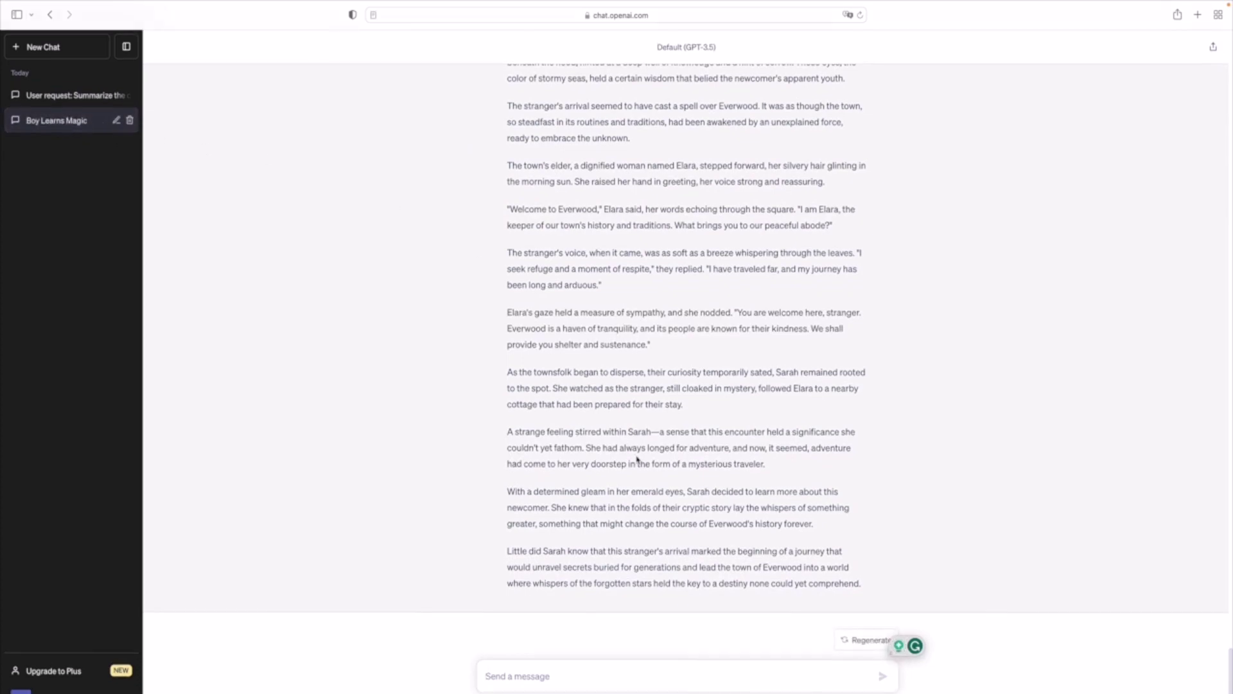
scroll(637, 458, up, 3)
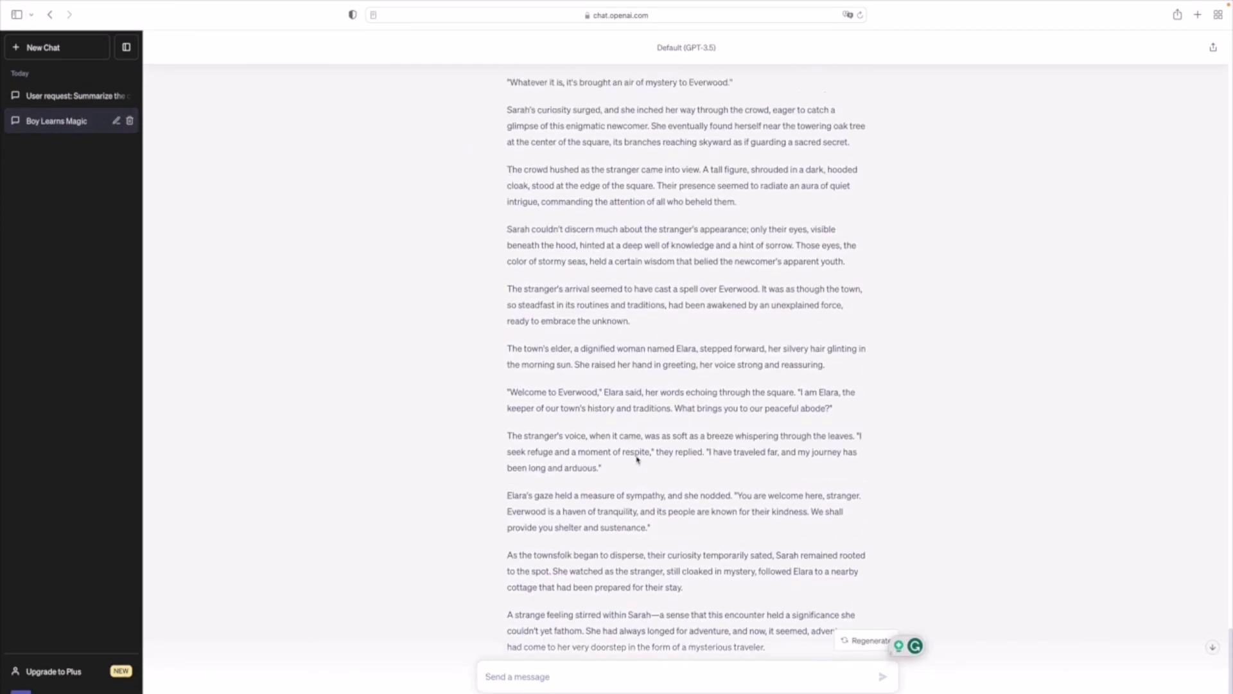
scroll(637, 459, up, 10)
scroll(637, 459, up, 10)
scroll(636, 455, up, 3)
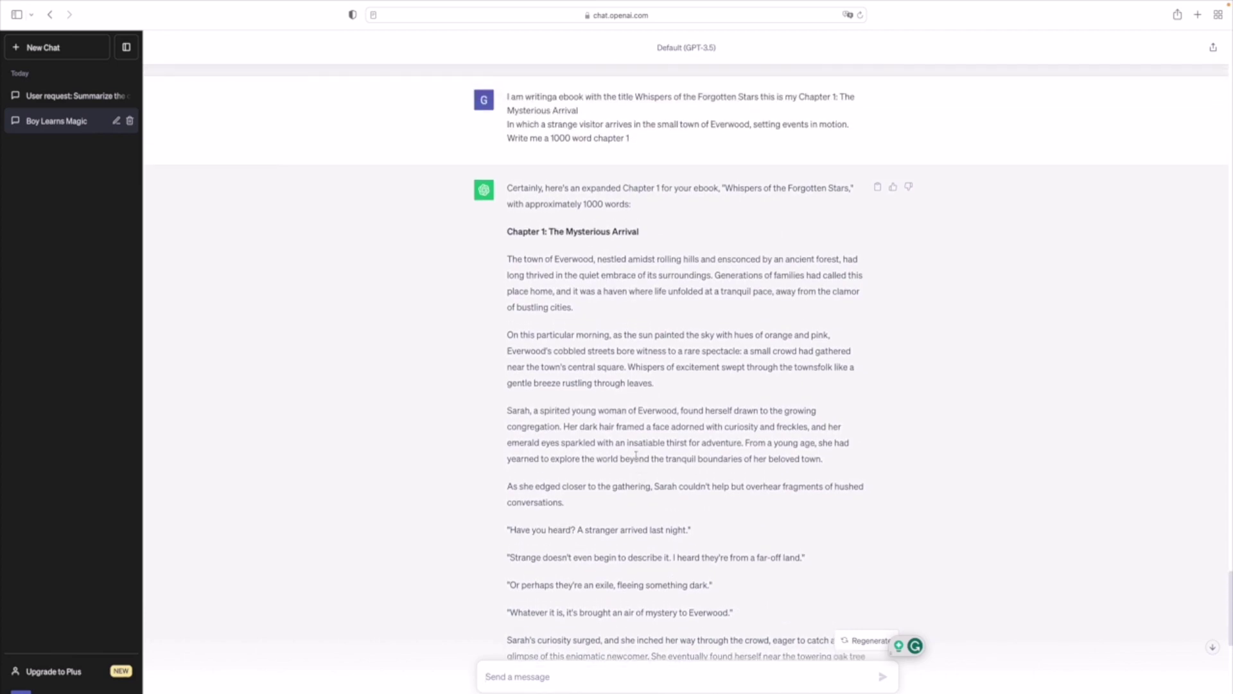
scroll(635, 455, down, 1)
scroll(635, 455, down, 5)
scroll(636, 454, down, 1)
scroll(636, 456, down, 3)
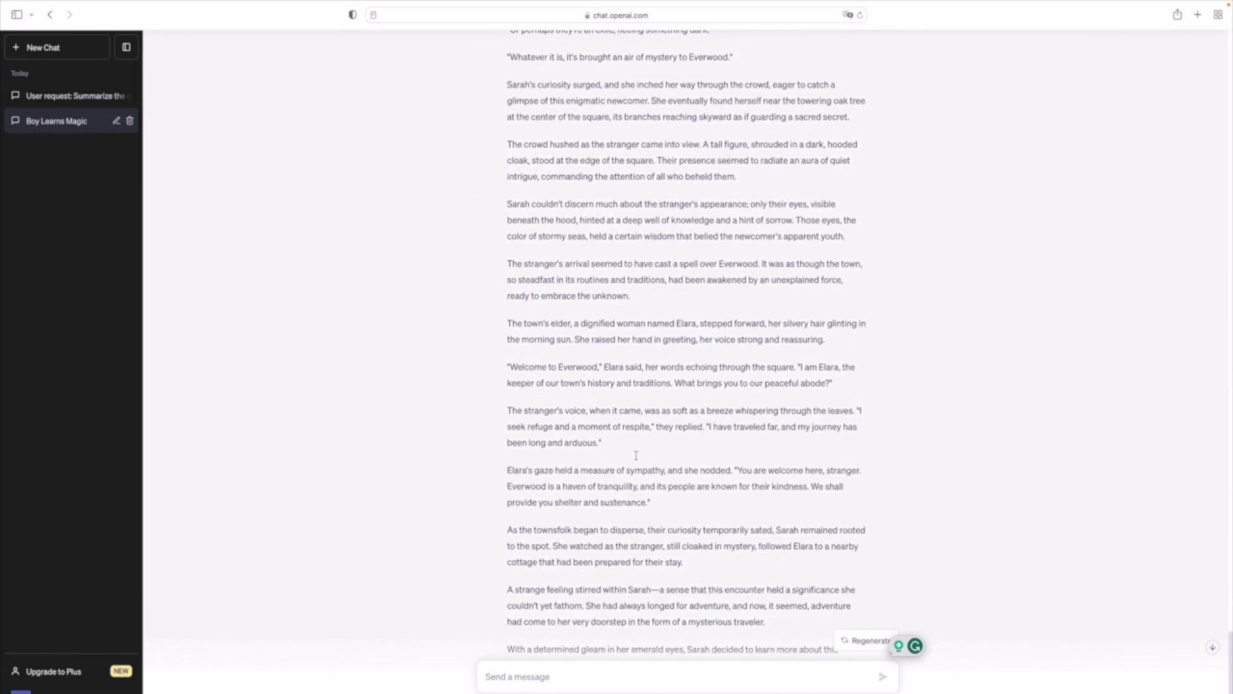
scroll(635, 455, down, 4)
scroll(636, 457, down, 1)
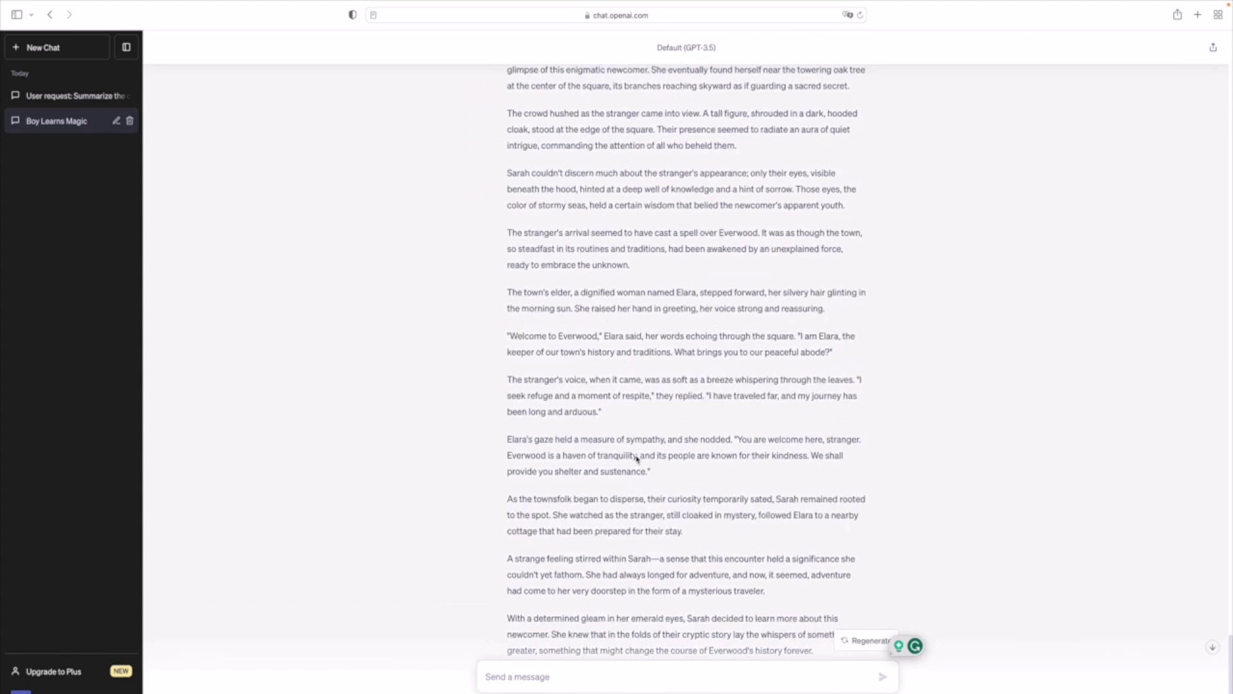
Clear an accidental highlight and scroll to Chapter 1's ending about the forgotten stars
scroll(636, 457, up, 15)
scroll(636, 457, up, 6)
scroll(636, 457, up, 2)
scroll(635, 458, up, 1)
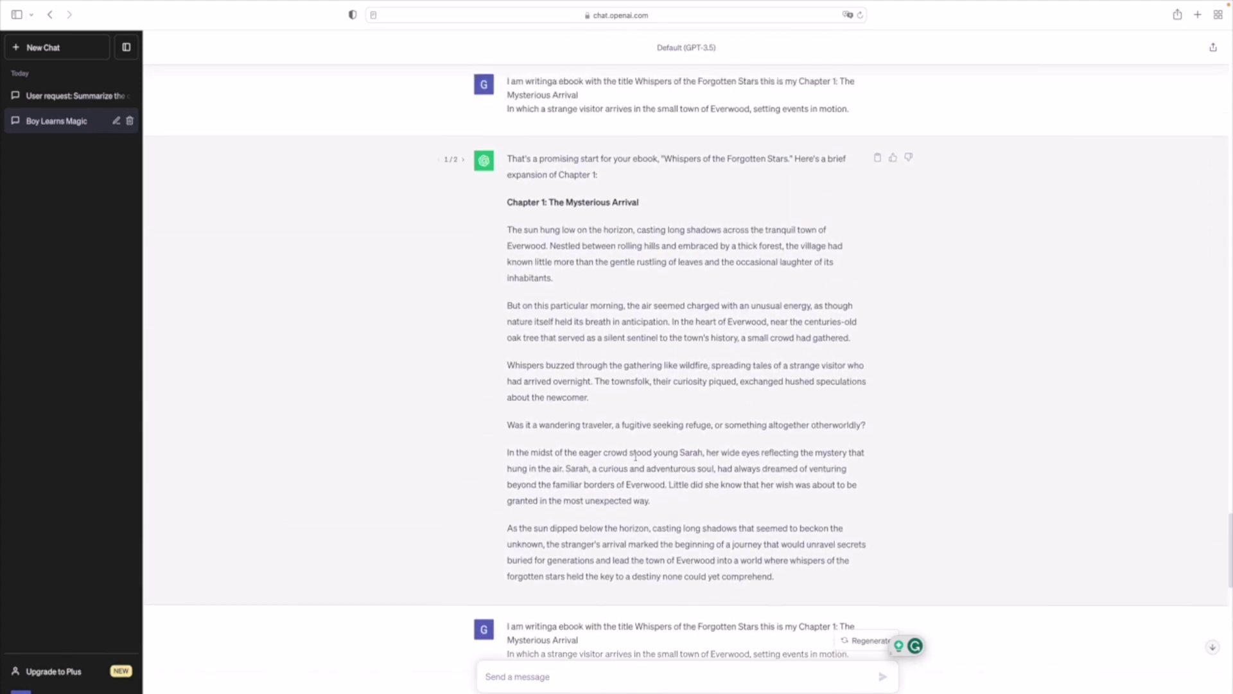
scroll(636, 457, up, 8)
scroll(633, 455, up, 9)
scroll(623, 448, up, 3)
scroll(612, 439, up, 4)
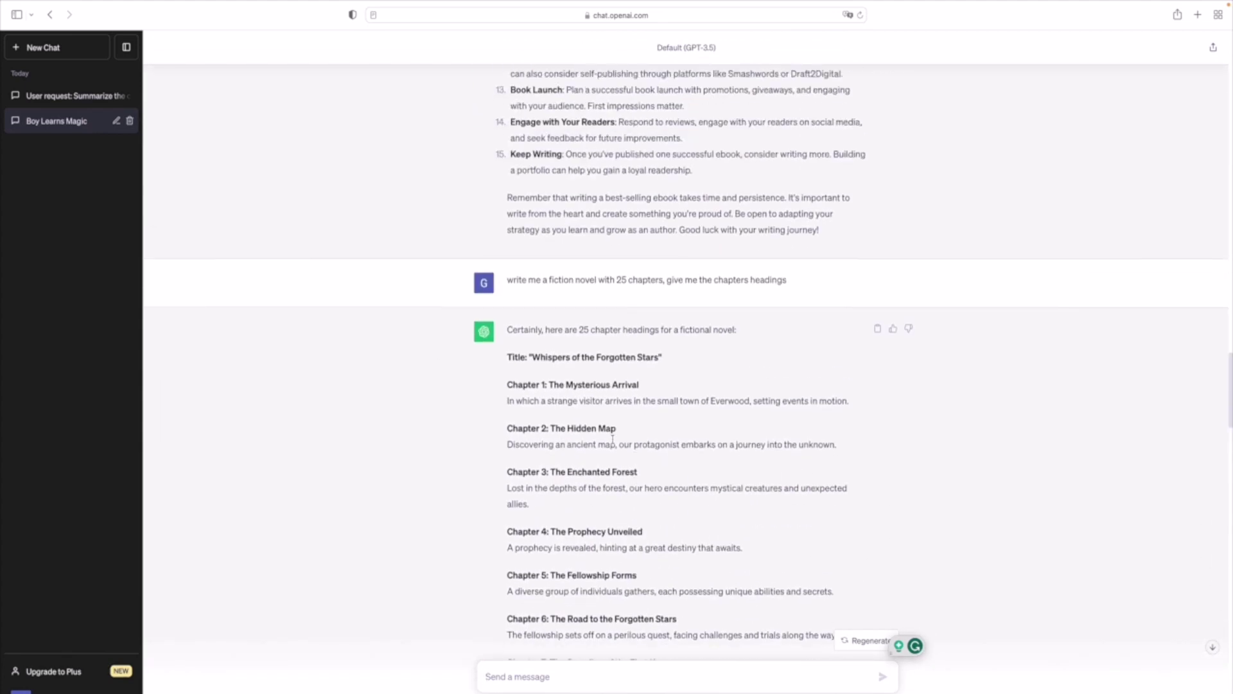
drag(497, 449, 507, 329)
click(582, 489)
scroll(582, 489, down, 9)
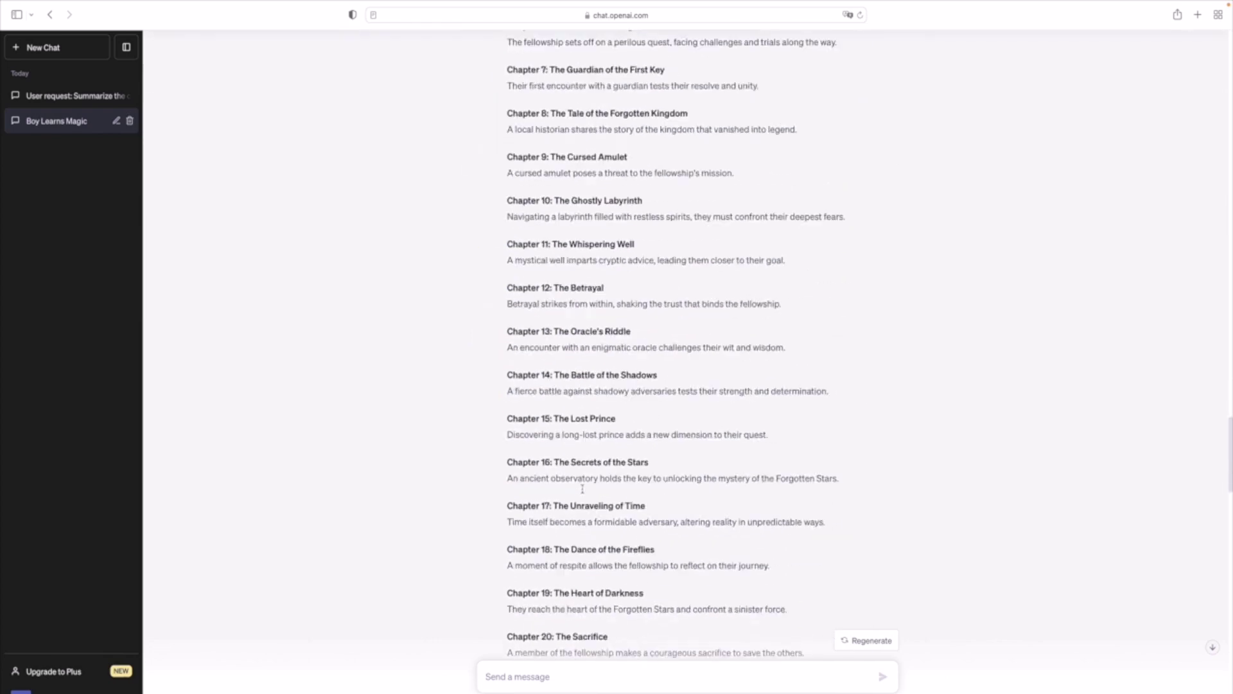
scroll(583, 488, down, 10)
scroll(582, 488, down, 15)
scroll(583, 489, down, 5)
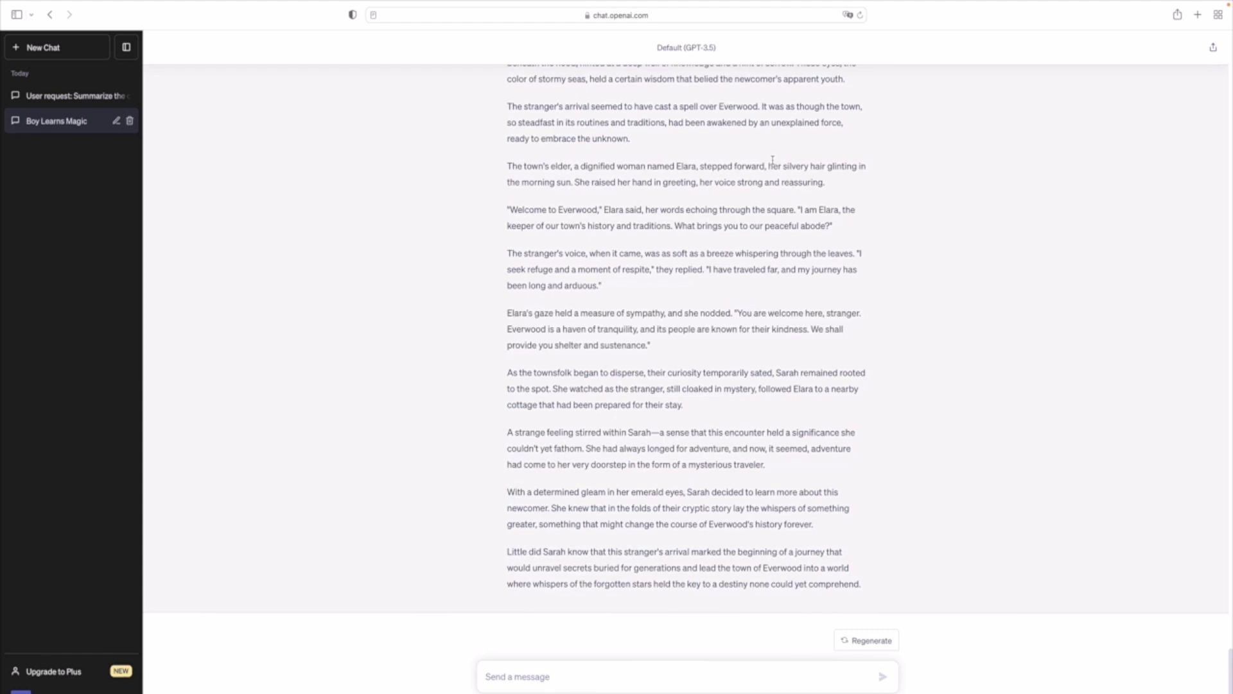
scroll(773, 160, up, 1)
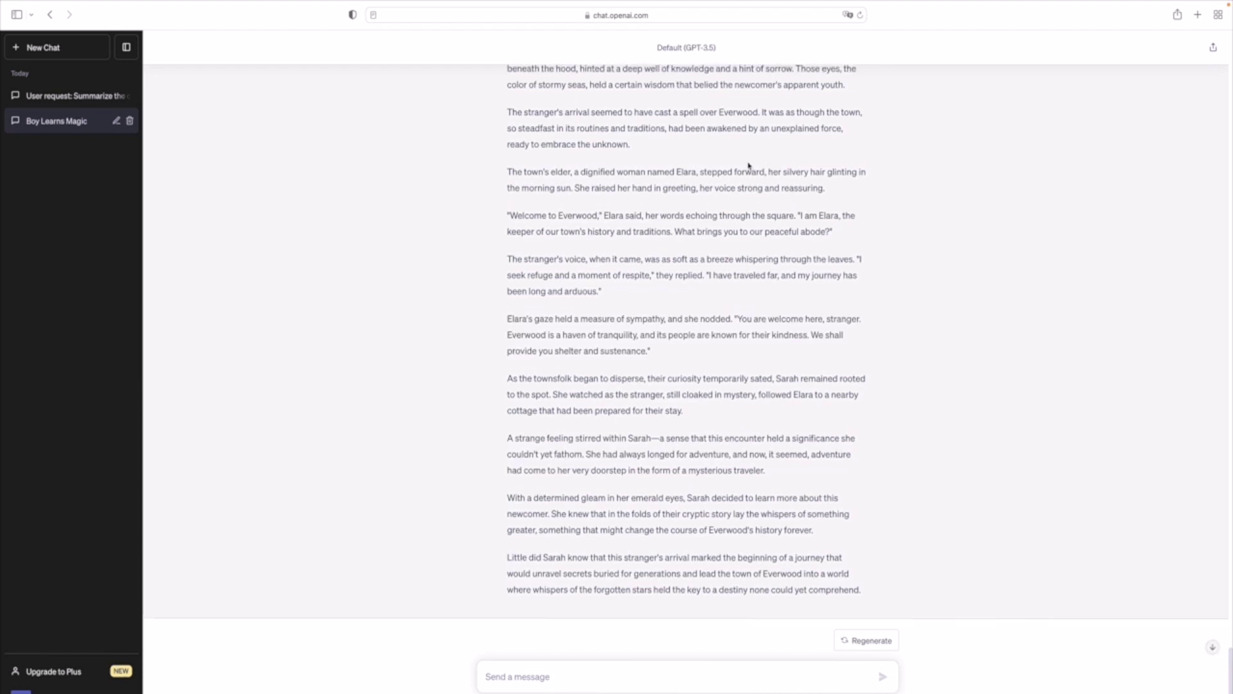